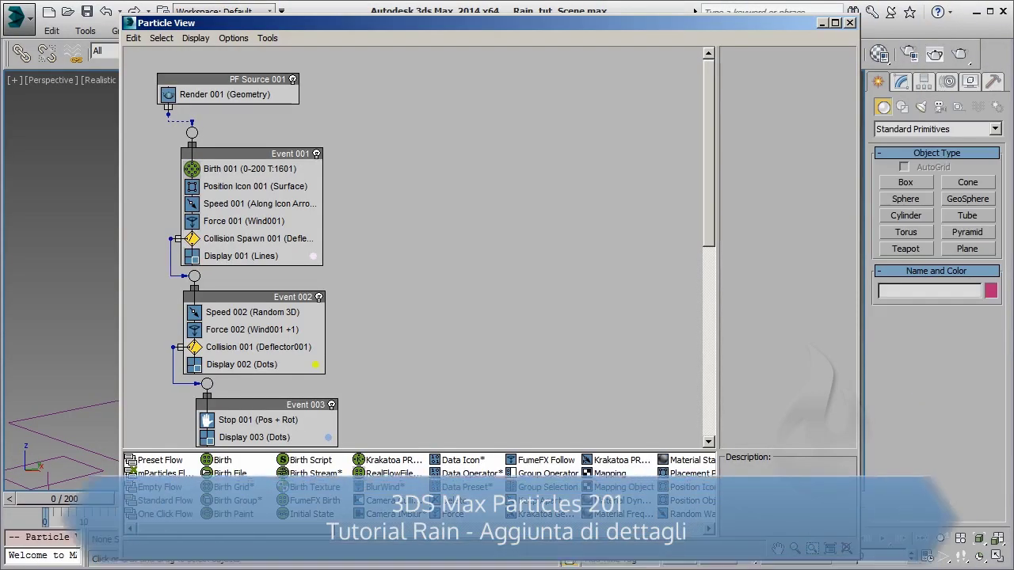
Step: Drag a Spawn test from the depot into Event 002, just above Collision 001
drag(309, 536, 590, 539)
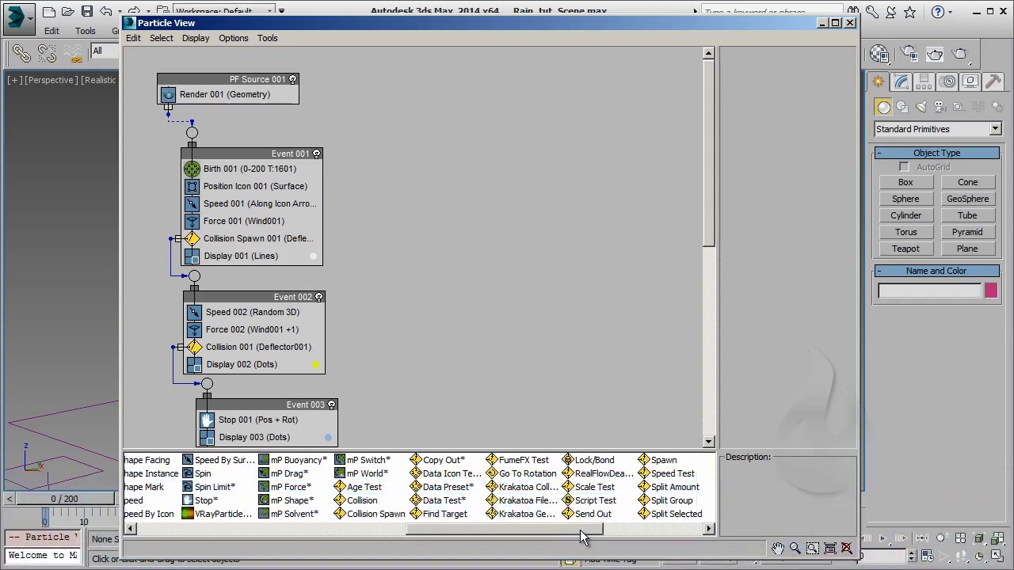
click(598, 463)
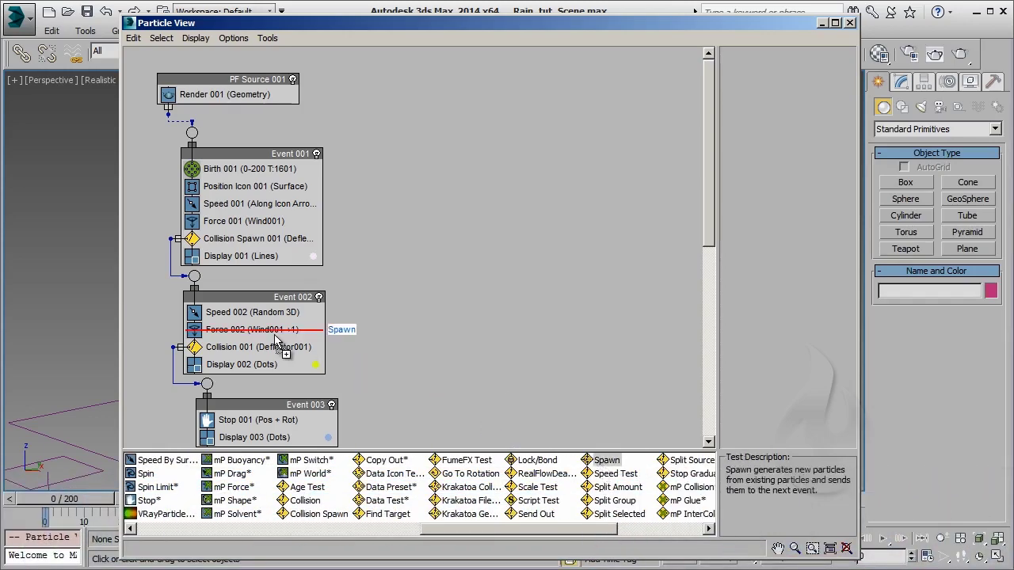
drag(598, 462, 277, 349)
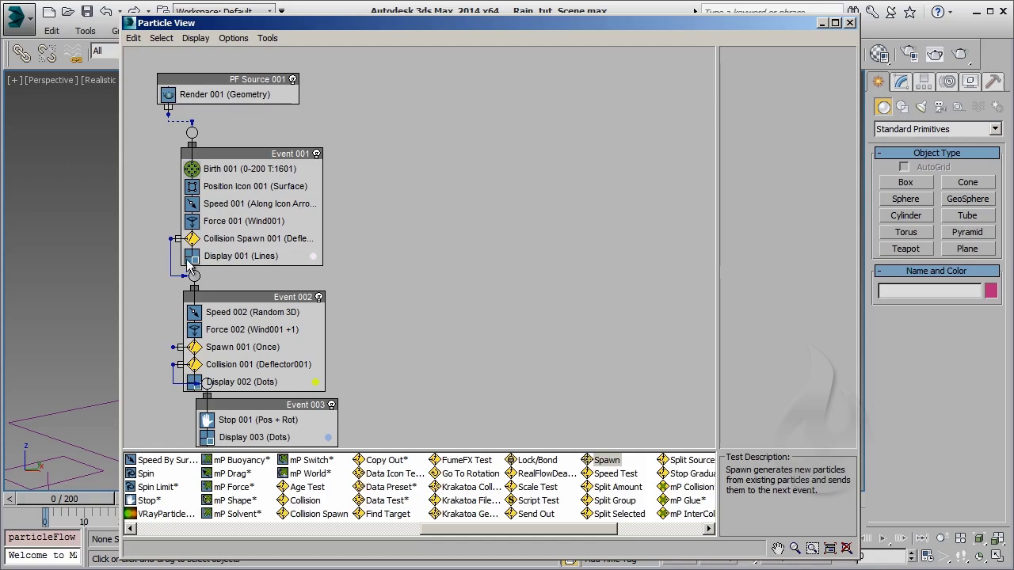
Step: Set Spawn 001 Speed Inherited to 70 and Variation to 25%, then scrub the falling rain
click(233, 348)
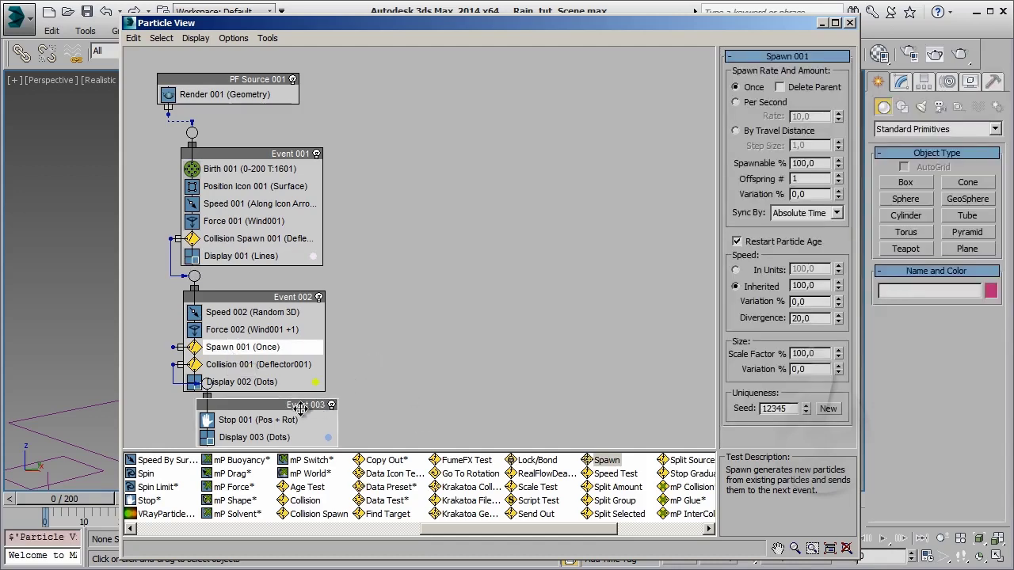
drag(301, 407, 295, 429)
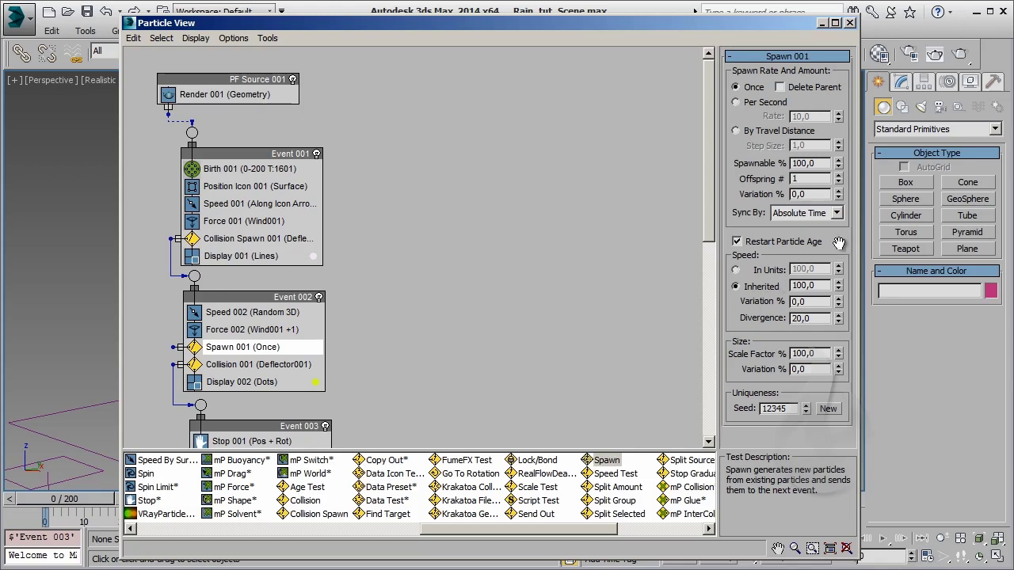
drag(820, 285, 748, 288)
key(Tab)
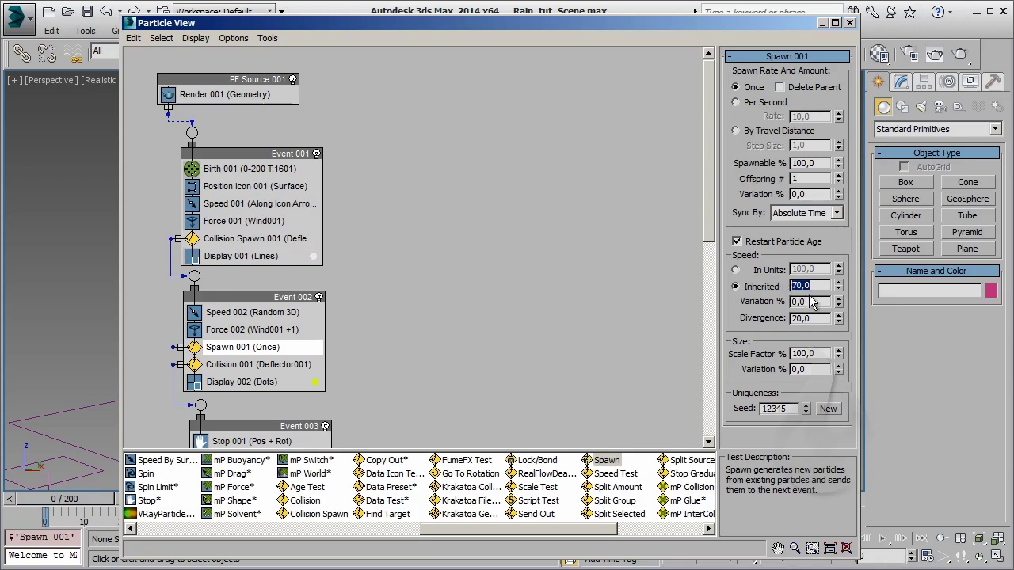
text(25)
key(Return)
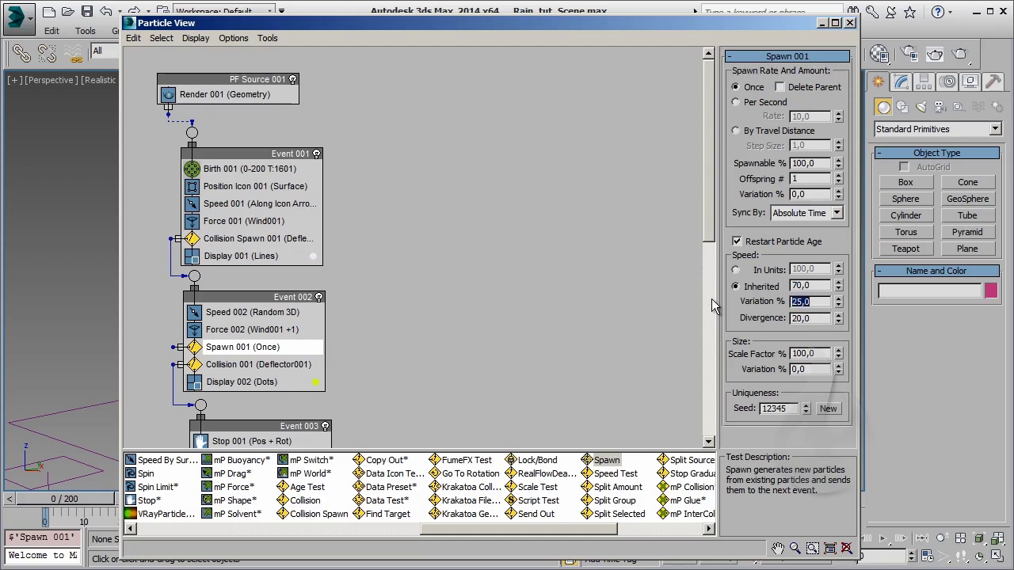
key(6)
drag(39, 501, 258, 500)
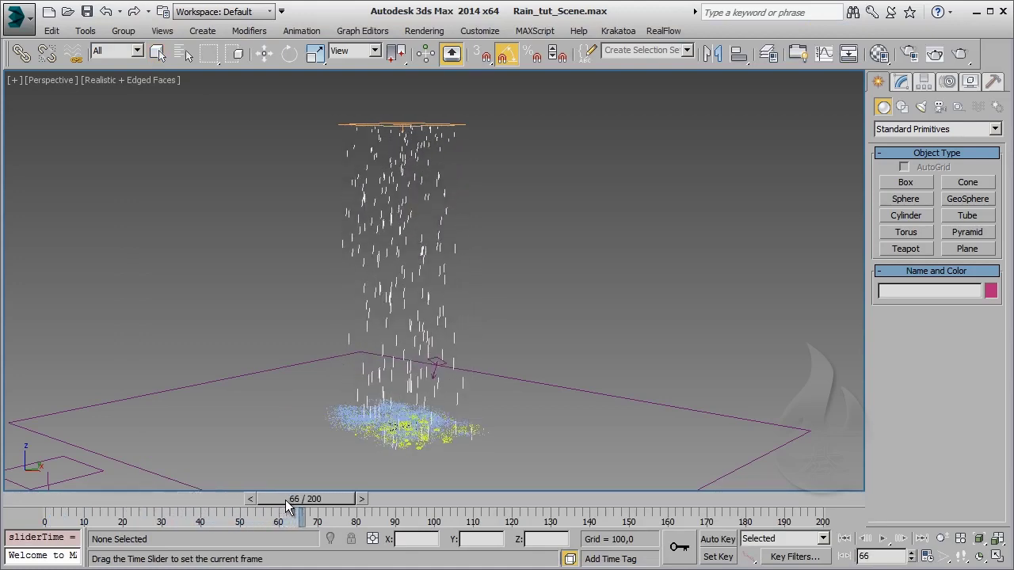
Step: Zoom in on the splashes at frame 66, scrub back through earlier frames, and reopen Particle View
drag(258, 500, 287, 500)
scroll(404, 428, up, 2)
scroll(404, 420, up, 5)
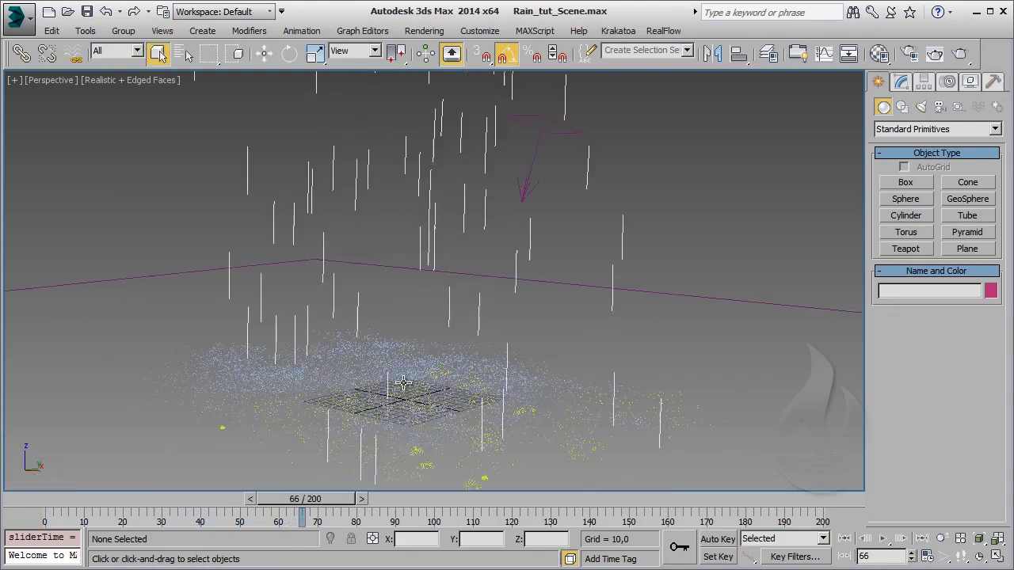
scroll(407, 389, up, 2)
scroll(412, 388, up, 2)
middle_drag(415, 386, 416, 442)
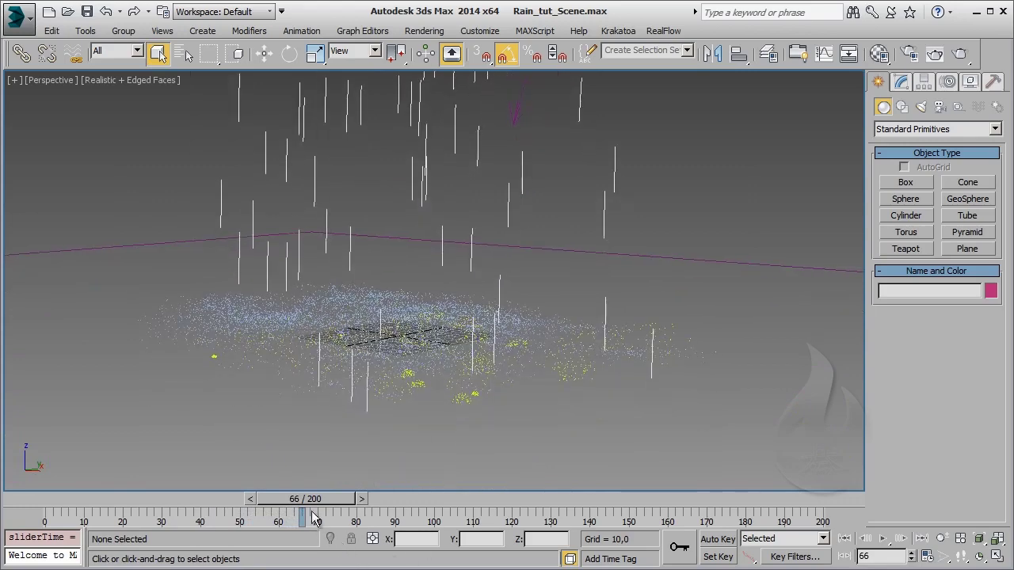
mouse_move(305, 500)
mouse_down()
mouse_move(192, 507)
mouse_move(239, 506)
mouse_up()
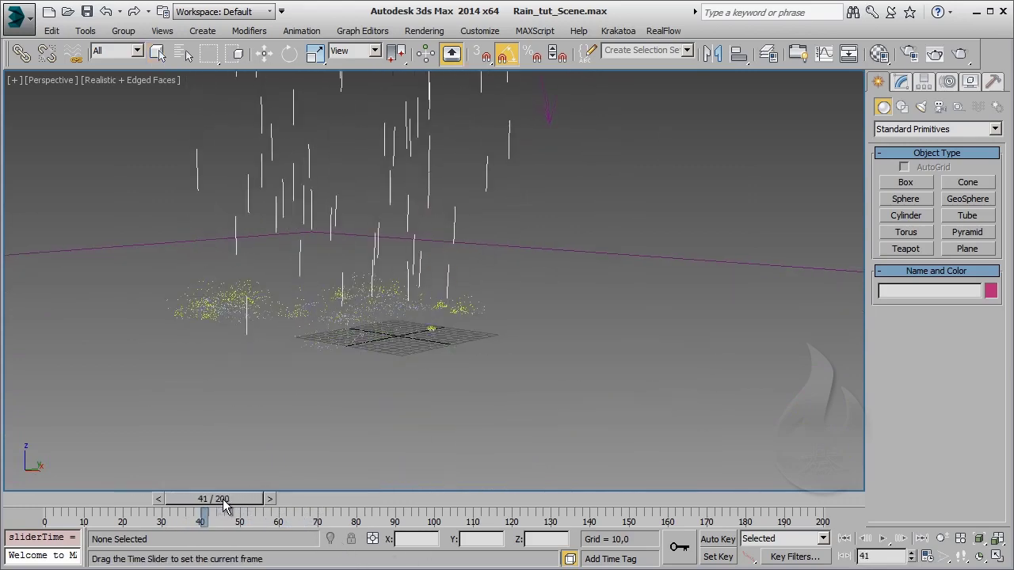
key(6)
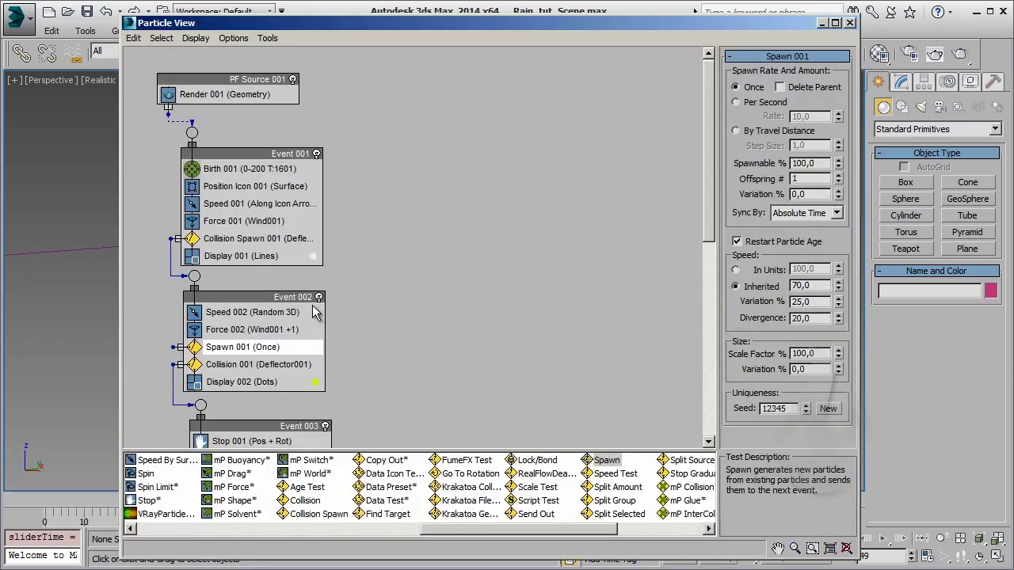
Step: Clone Force 002 and Collision 001 into a new event, Event 004
click(292, 367)
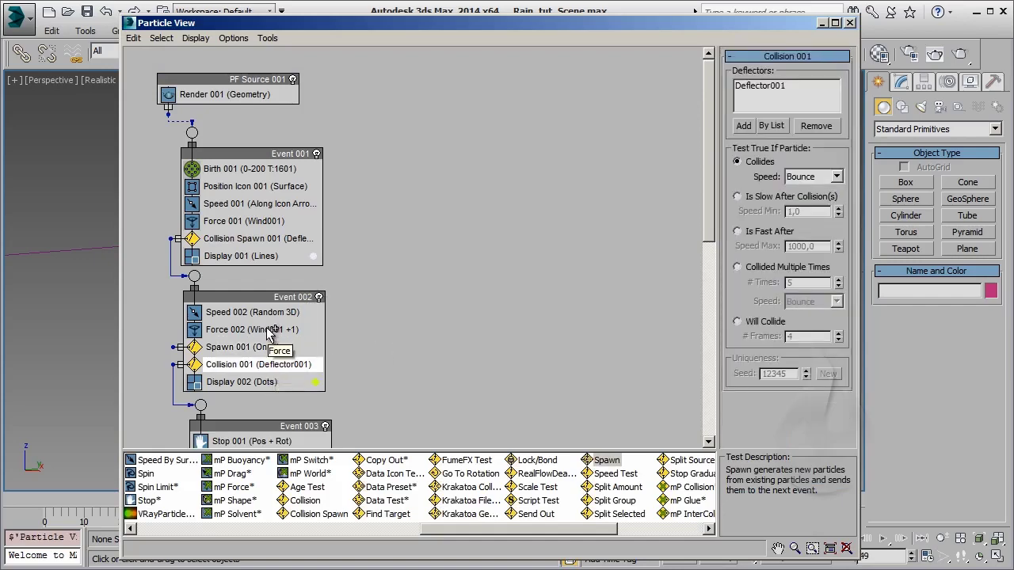
ctrl+click(269, 330)
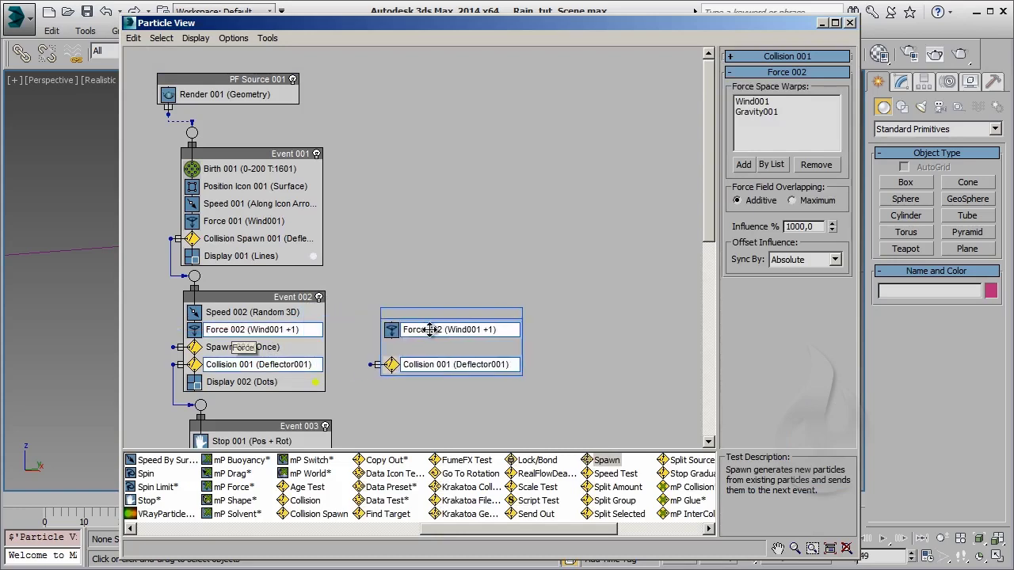
shift+drag(235, 337, 433, 333)
click(441, 343)
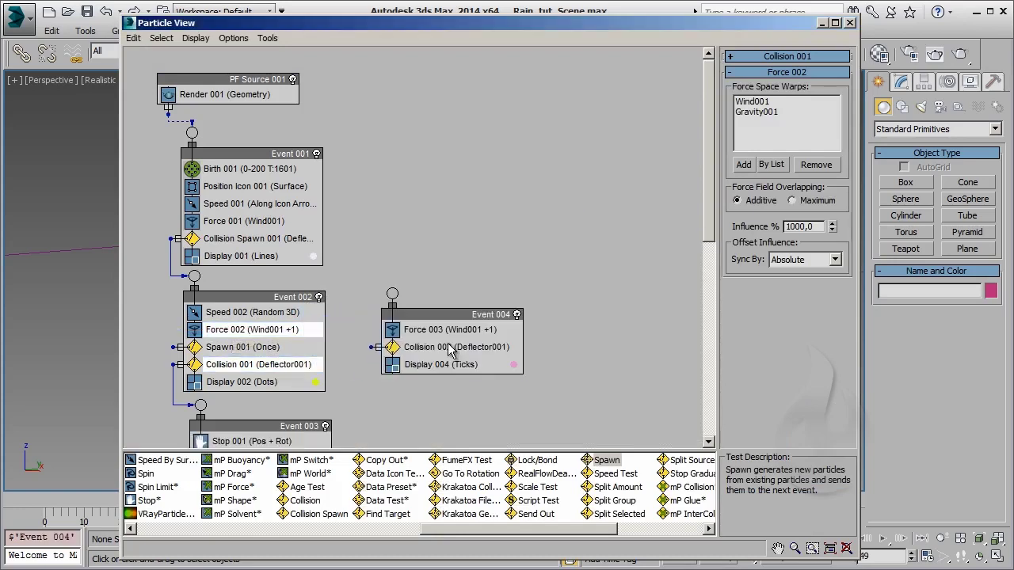
Step: Rearrange Events 003 and 004 and wire Spawn 001's output into Event 004
middle_drag(352, 400, 350, 298)
drag(261, 324, 258, 375)
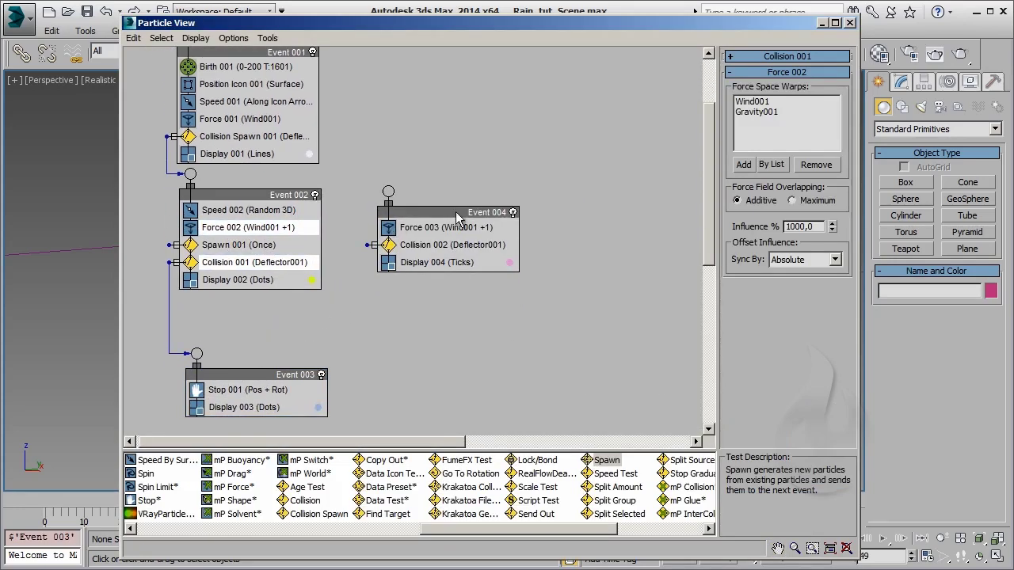
drag(448, 213, 441, 296)
mouse_move(234, 245)
mouse_down()
mouse_move(330, 245)
mouse_move(382, 275)
mouse_up()
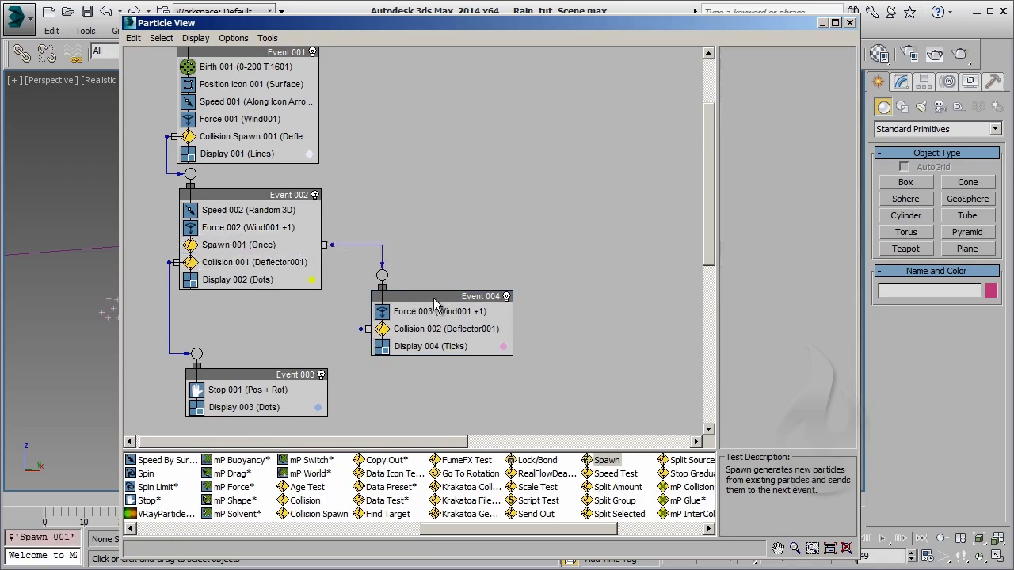
drag(448, 298, 462, 304)
Step: Set Display 004 type to Dots, close Particle View and rewind to frame 5
click(444, 353)
click(804, 80)
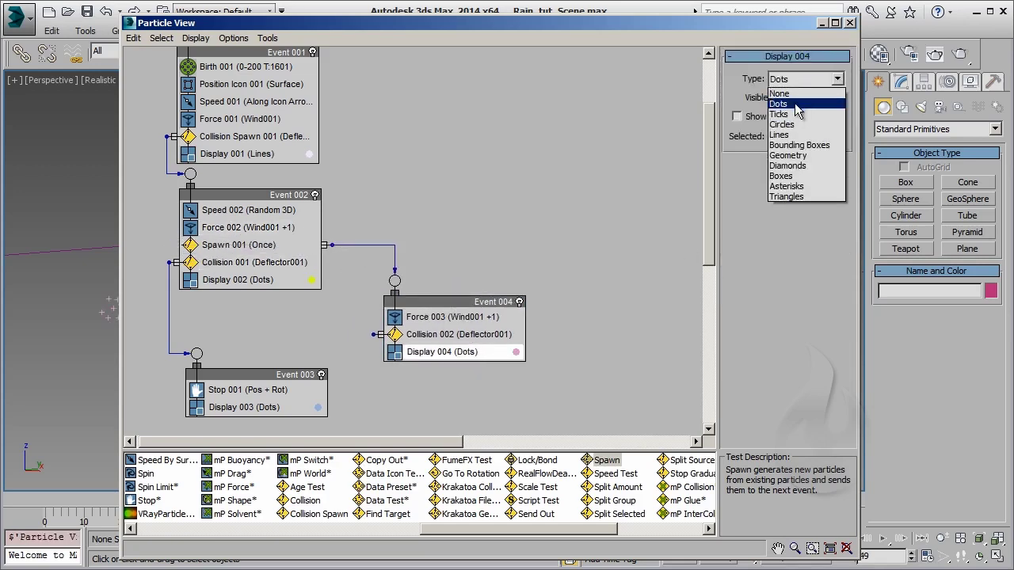
click(800, 96)
click(276, 378)
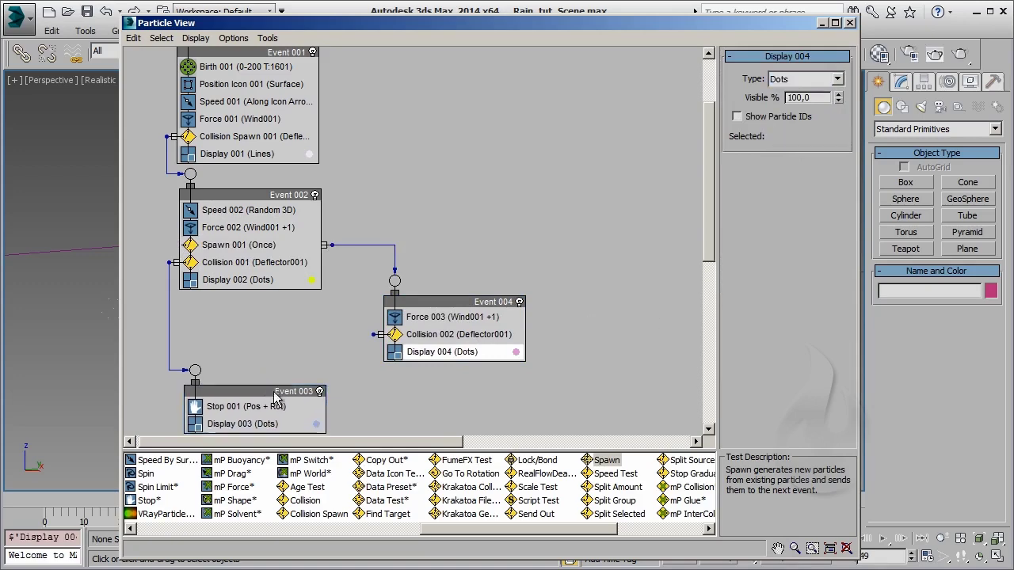
click(822, 23)
drag(245, 499, 80, 499)
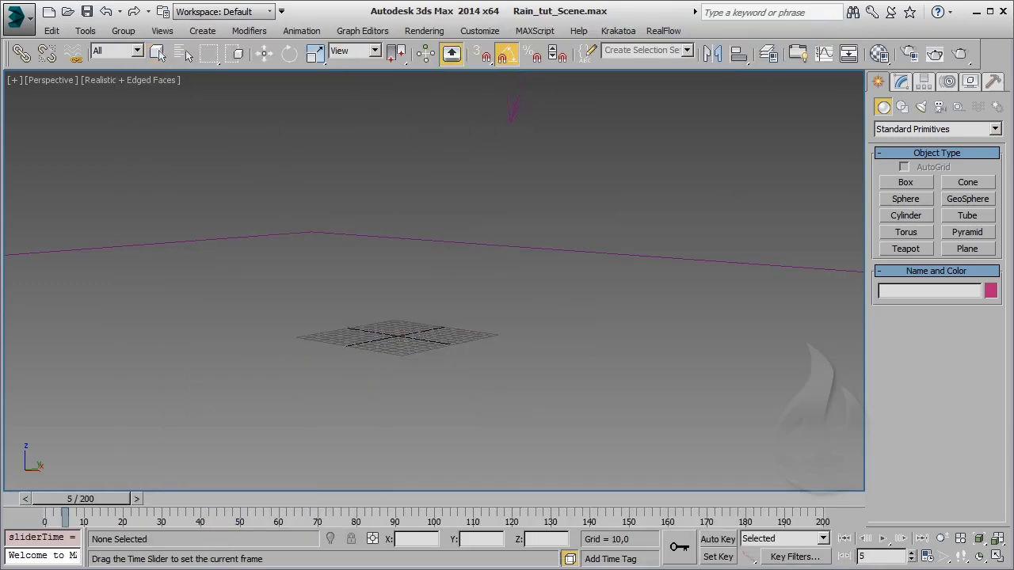
Step: Drag Group Selection and then Split Group from the depot into Event 004
key(6)
drag(319, 486, 441, 358)
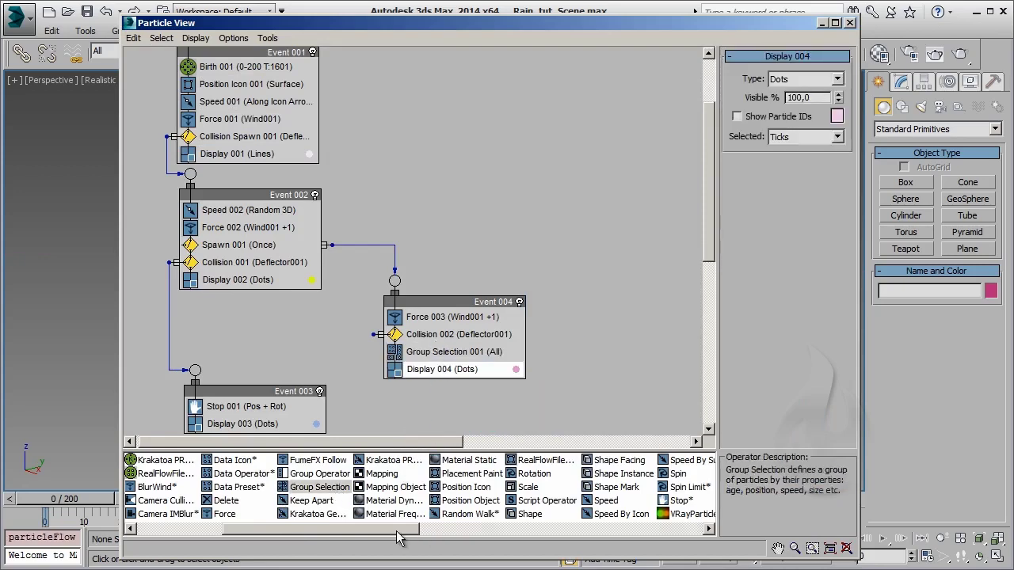
mouse_move(400, 529)
mouse_down()
mouse_move(590, 529)
mouse_move(445, 369)
mouse_up()
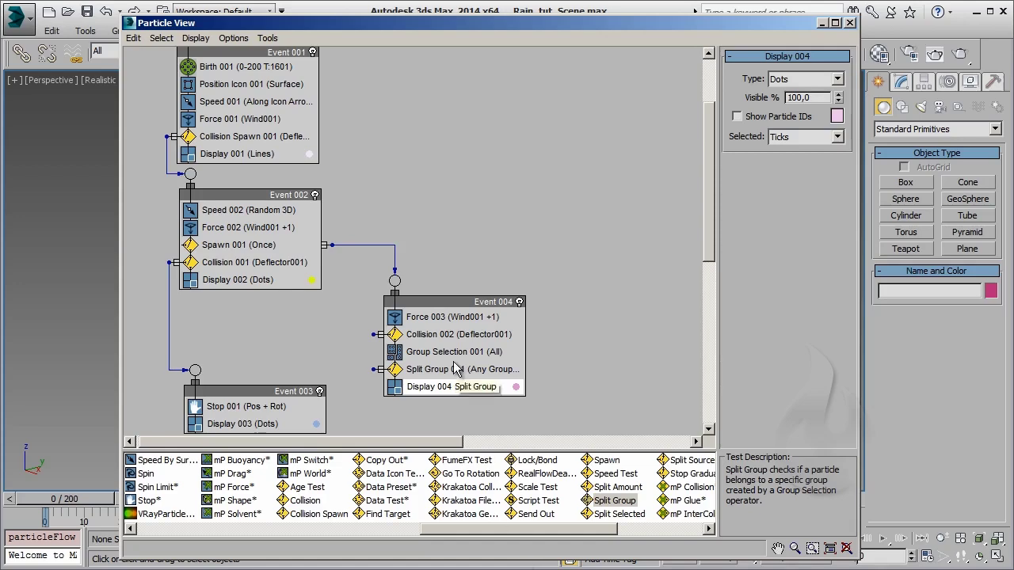
drag(460, 377, 454, 353)
Step: Close Particle View, zoom in and select the Group Selection 001 helper
key(6)
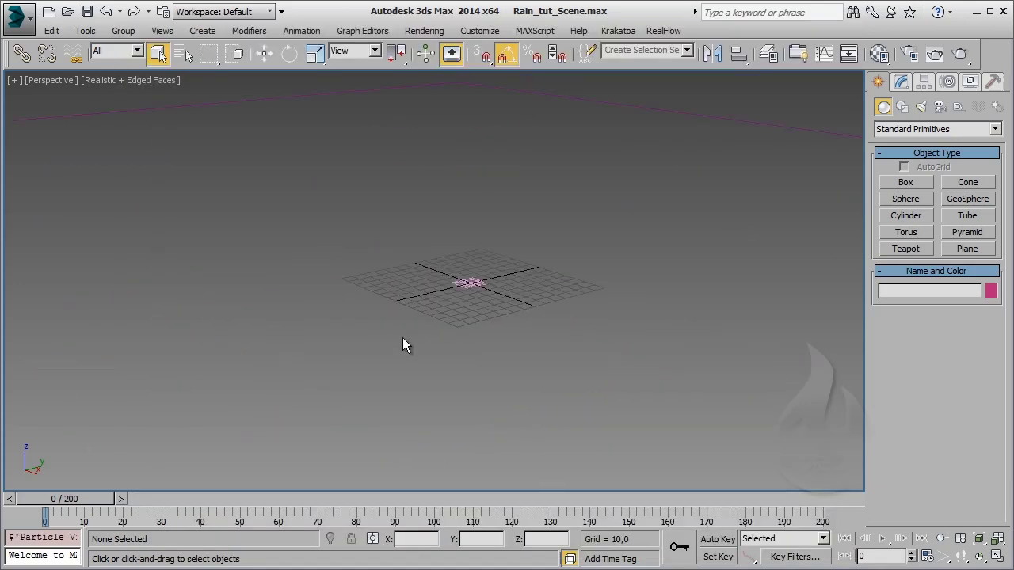
scroll(402, 337, up, 3)
scroll(452, 327, up, 3)
scroll(414, 401, up, 3)
middle_drag(299, 388, 335, 267)
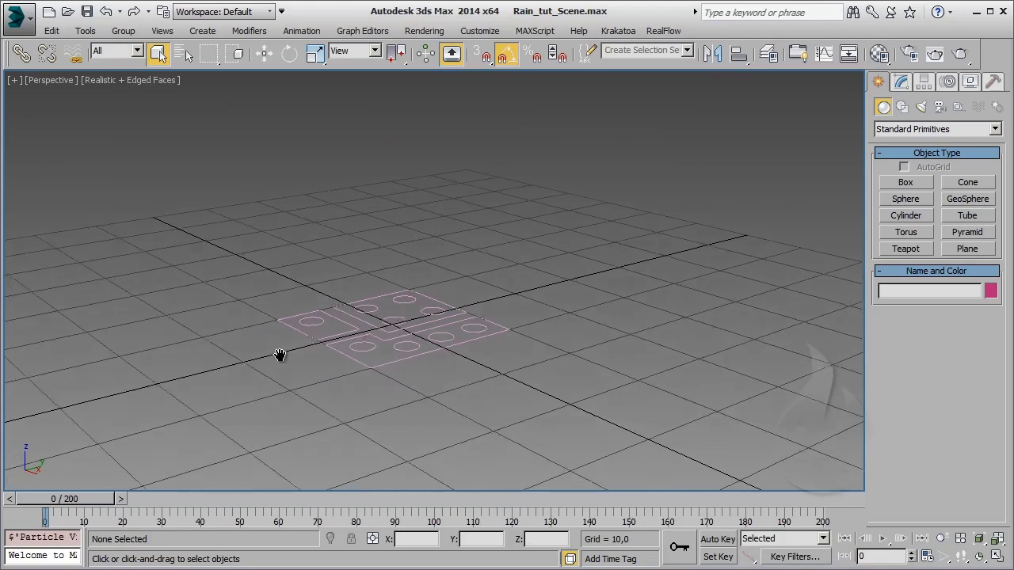
drag(711, 190, 207, 470)
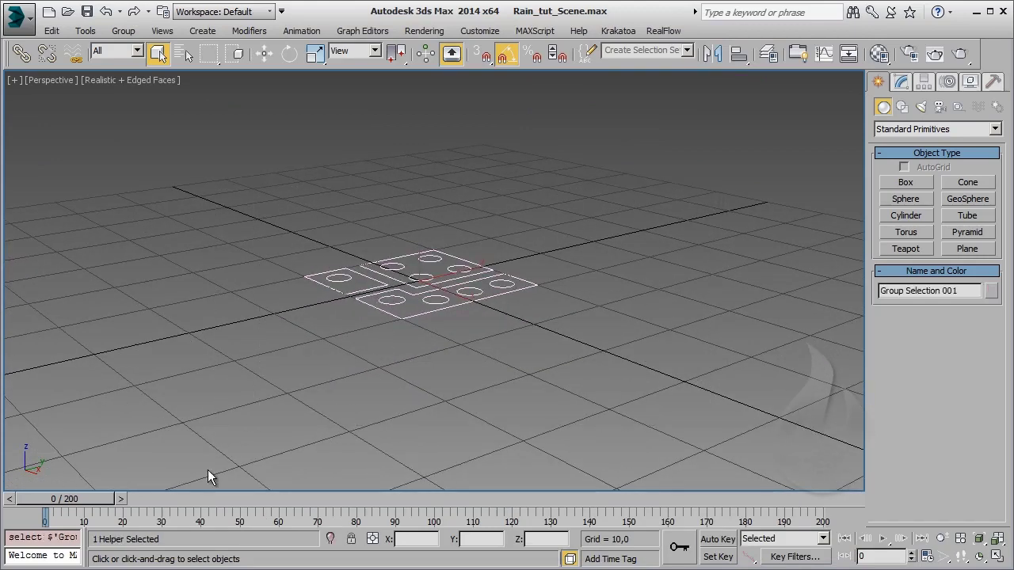
Step: Switch Helpers to the Particle Flow category and create a test Group Select icon
click(957, 109)
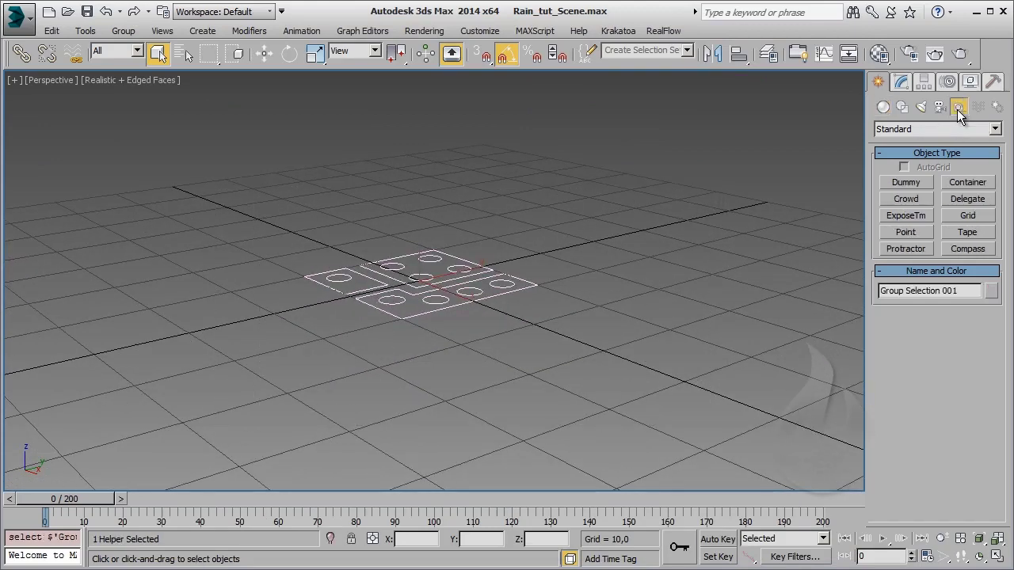
click(957, 129)
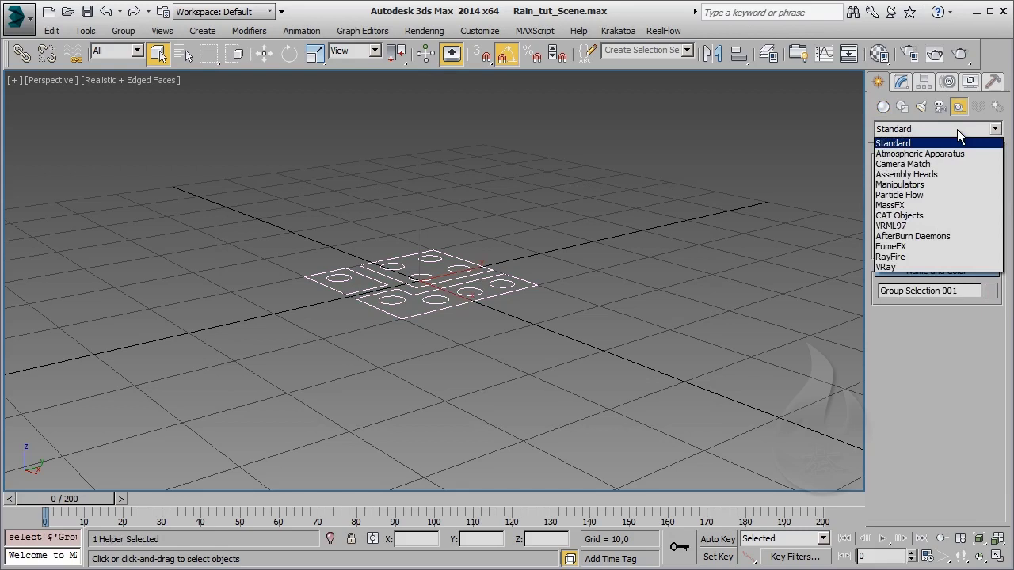
click(964, 198)
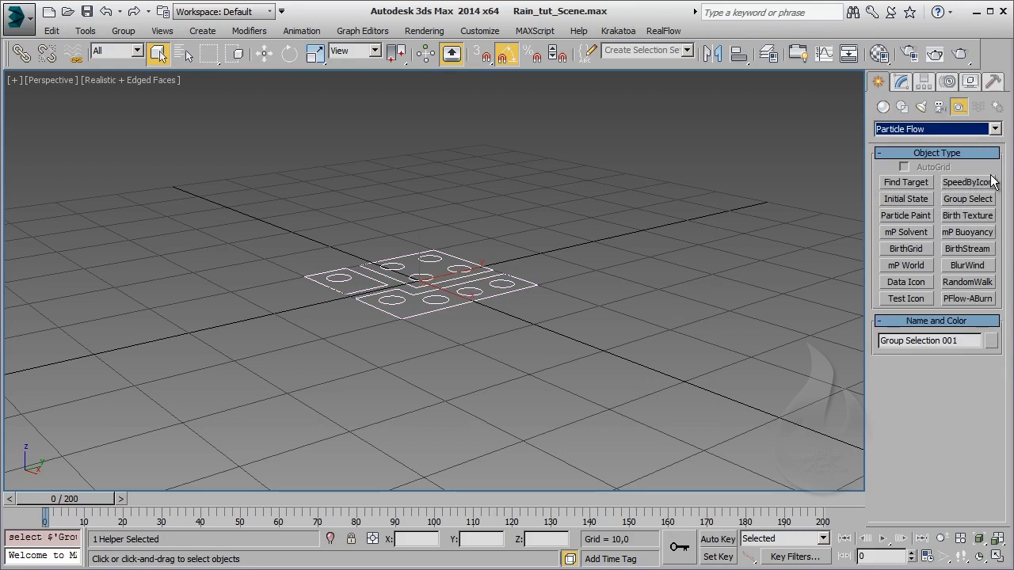
click(970, 200)
drag(644, 379, 693, 316)
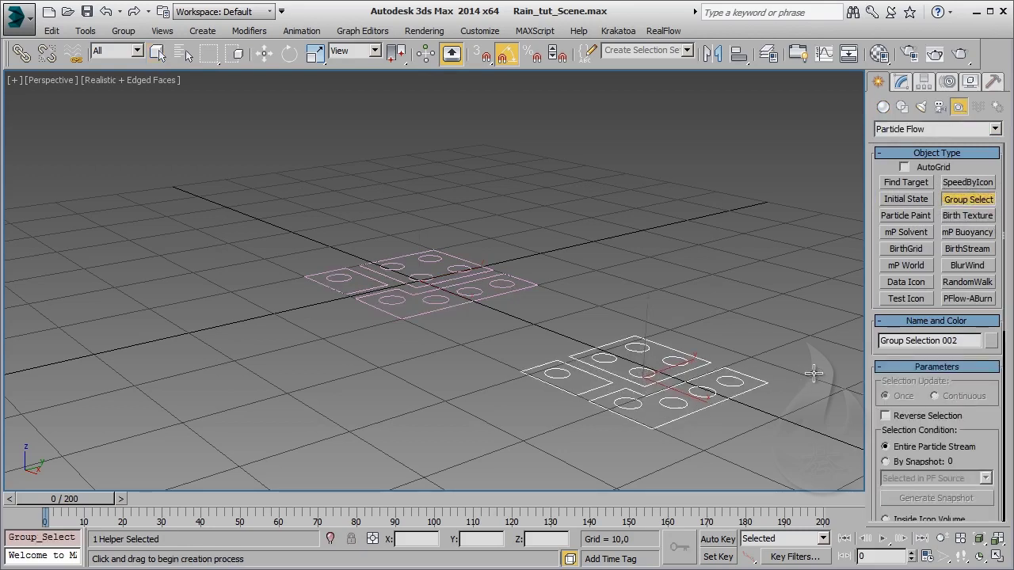
right_click(695, 314)
Step: Delete the extra Group Selection 002 icon and reselect Group Selection 001
click(722, 346)
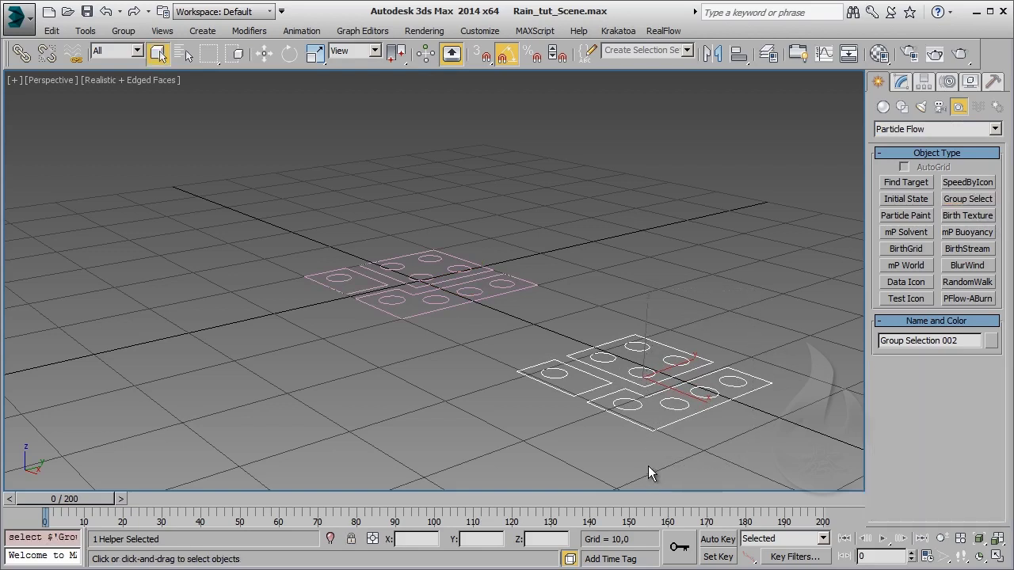
key(Delete)
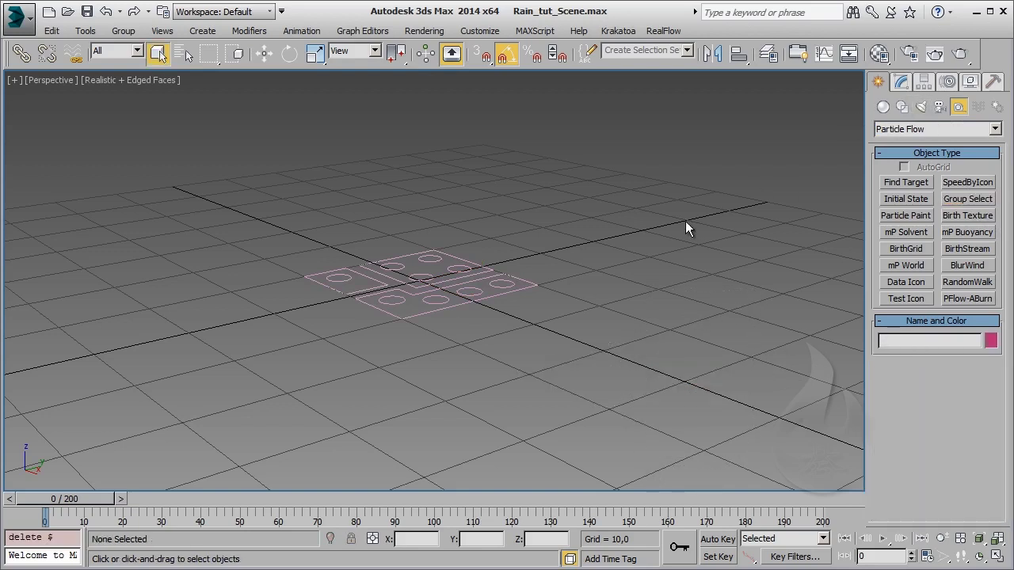
drag(643, 209, 256, 375)
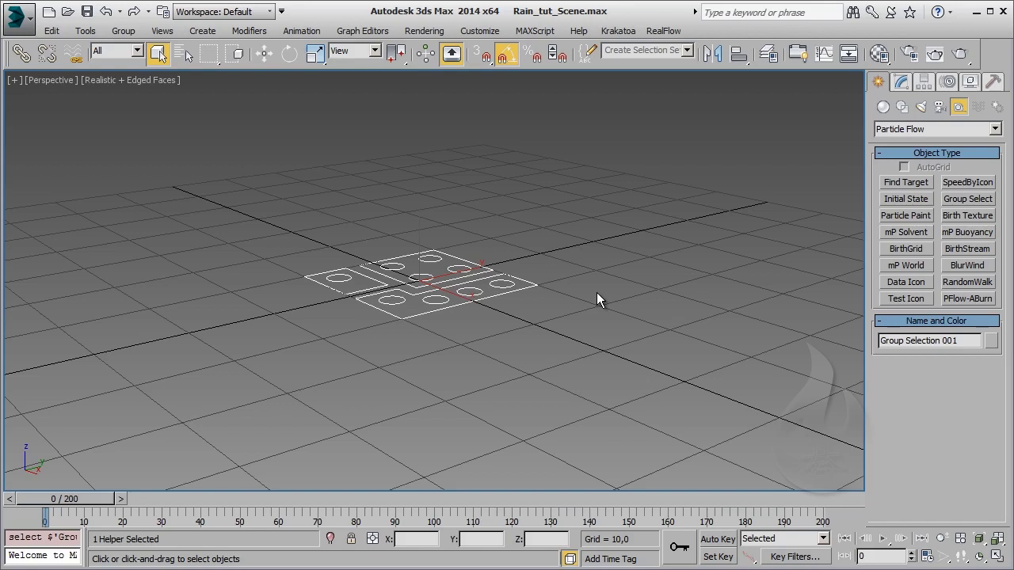
Step: Set Group Selection 001 to Inside Icon Volume with Continuous update, then close Particle View
key(6)
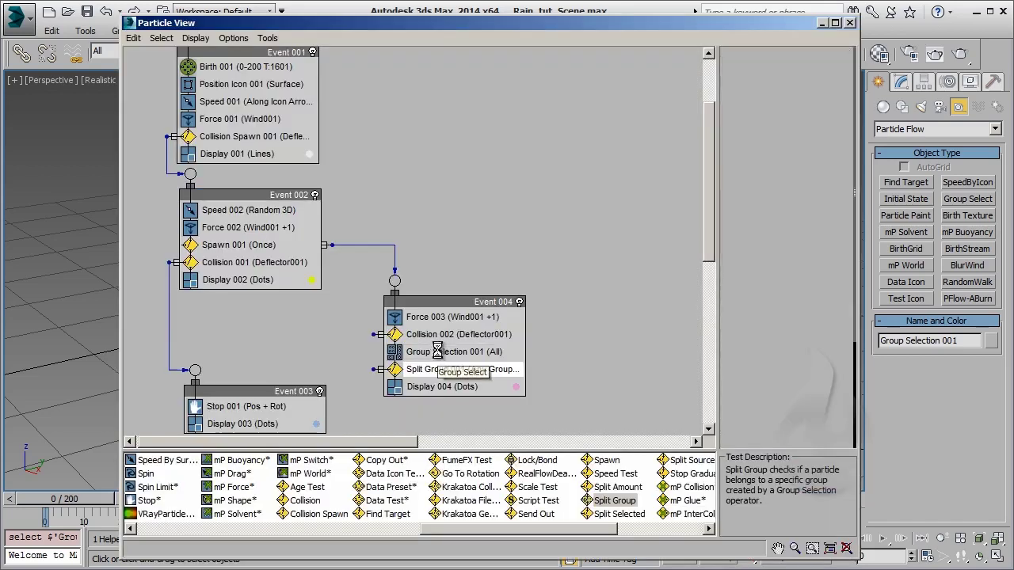
click(454, 351)
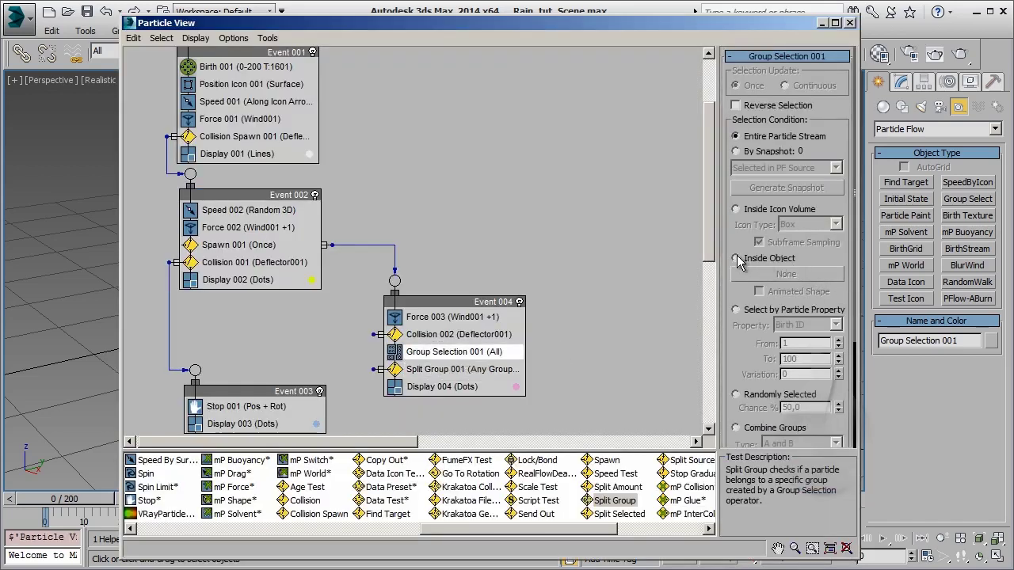
click(739, 212)
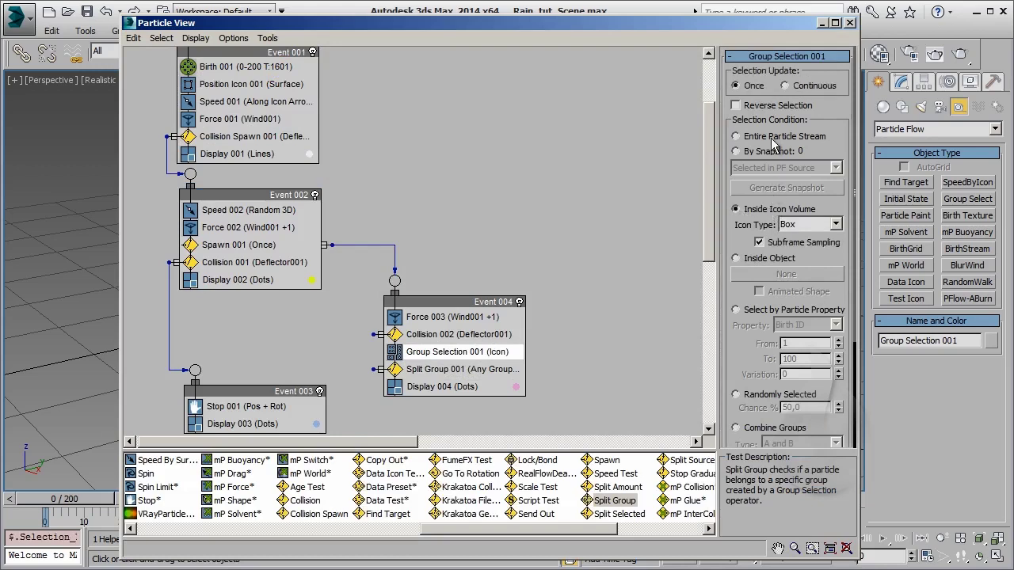
click(786, 86)
click(821, 24)
click(315, 53)
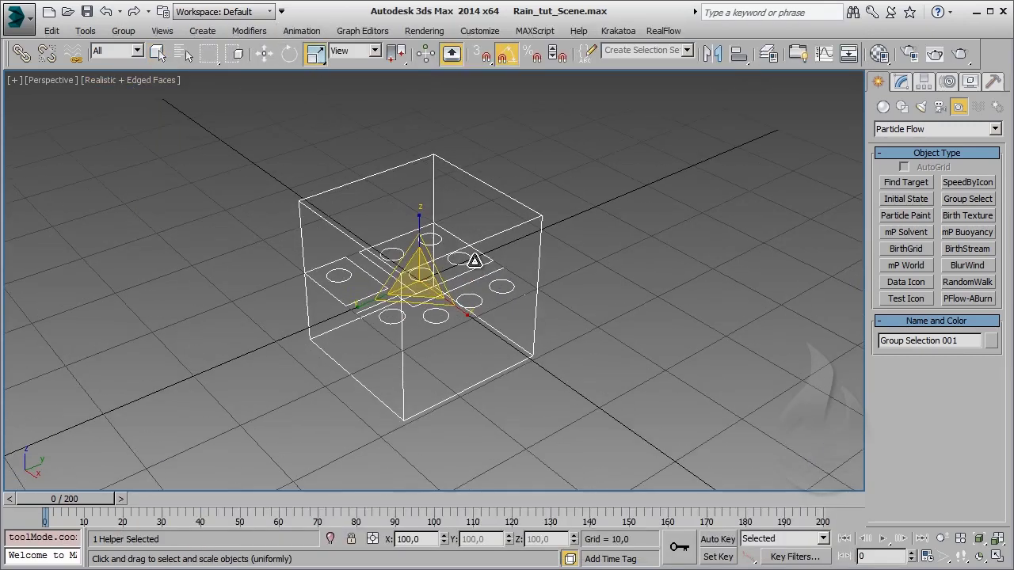
Step: Uniformly scale the Group Selection box icon up to cover the whole floor
right_click(452, 261)
click(487, 203)
scroll(518, 310, down, 3)
alt+middle_drag(514, 275, 437, 289)
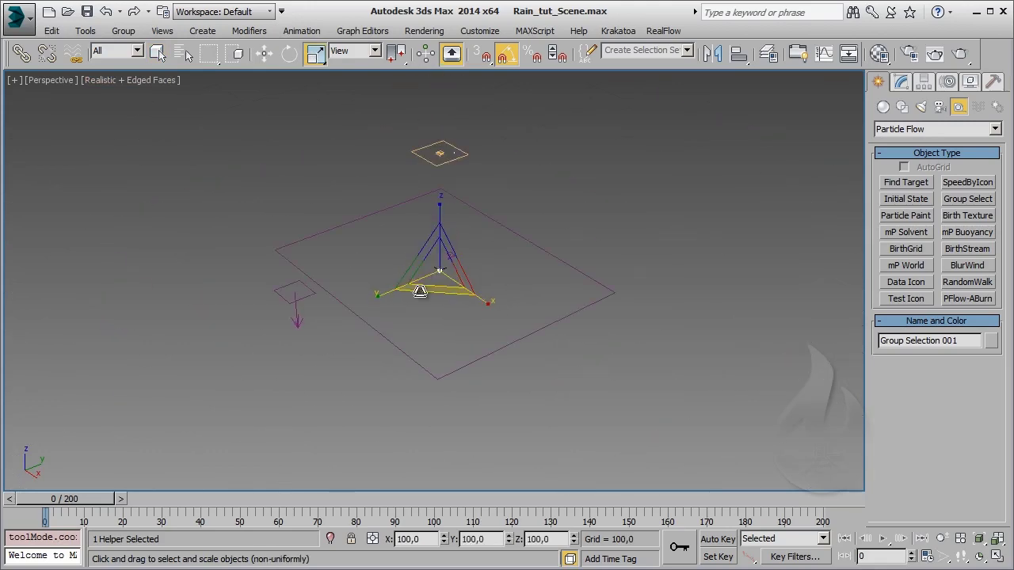
drag(437, 289, 440, 266)
alt+middle_drag(440, 266, 441, 249)
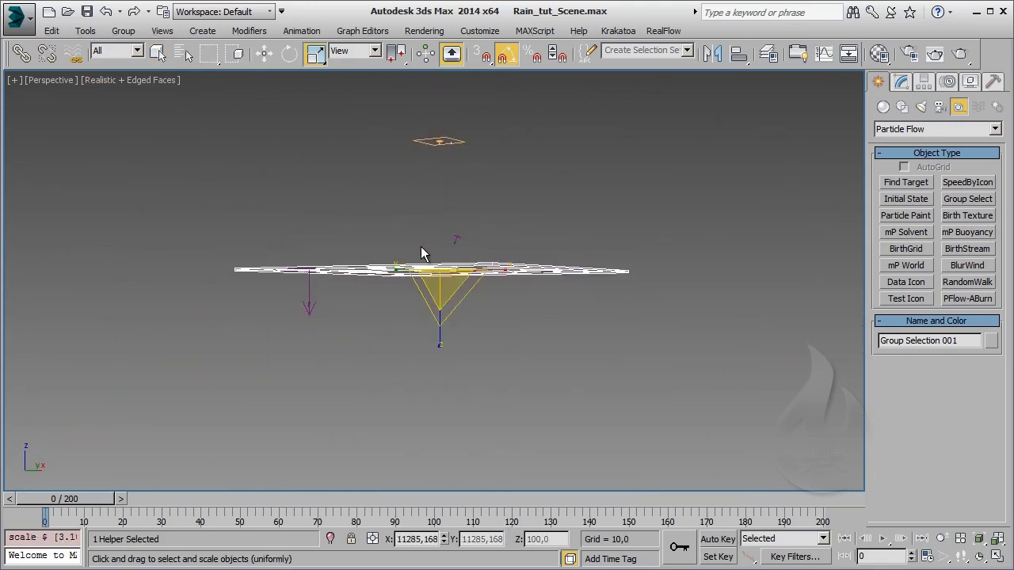
Step: In Front view, lower the icon to about Z -10, then return to Perspective
key(f)
scroll(440, 249, up, 5)
key(w)
mouse_move(436, 344)
mouse_down()
mouse_move(436, 378)
mouse_move(436, 368)
mouse_up()
scroll(437, 360, up, 5)
scroll(437, 365, down, 3)
scroll(436, 373, up, 4)
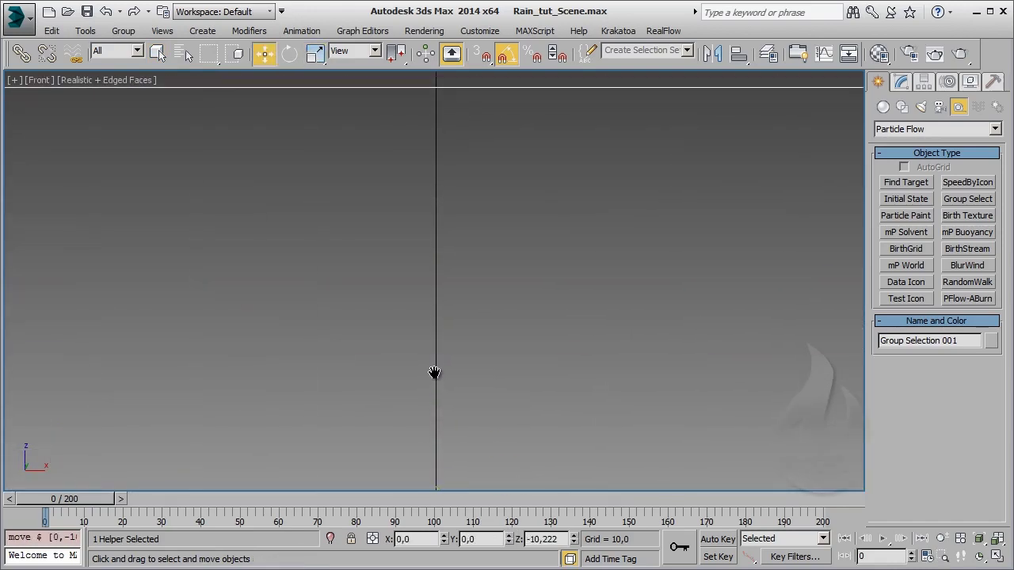
scroll(436, 380, up, 2)
scroll(430, 468, up, 2)
drag(433, 459, 437, 453)
key(p)
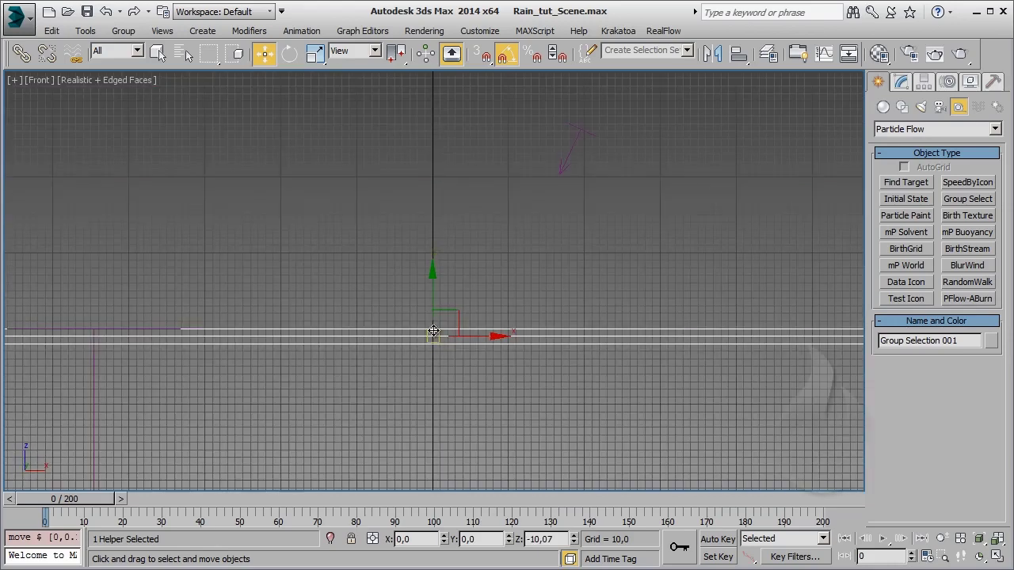
mouse_move(458, 316)
alt+middle_down()
mouse_move(367, 333)
mouse_move(502, 309)
mouse_move(495, 305)
alt+middle_up()
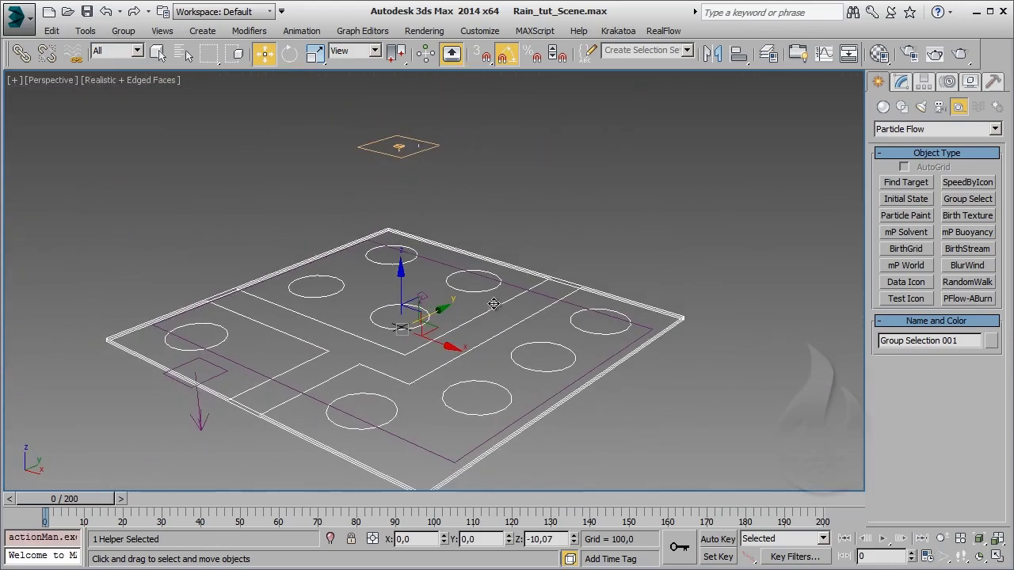
Step: Play the rain animation, stop at frame 127, and reopen Particle View
click(883, 539)
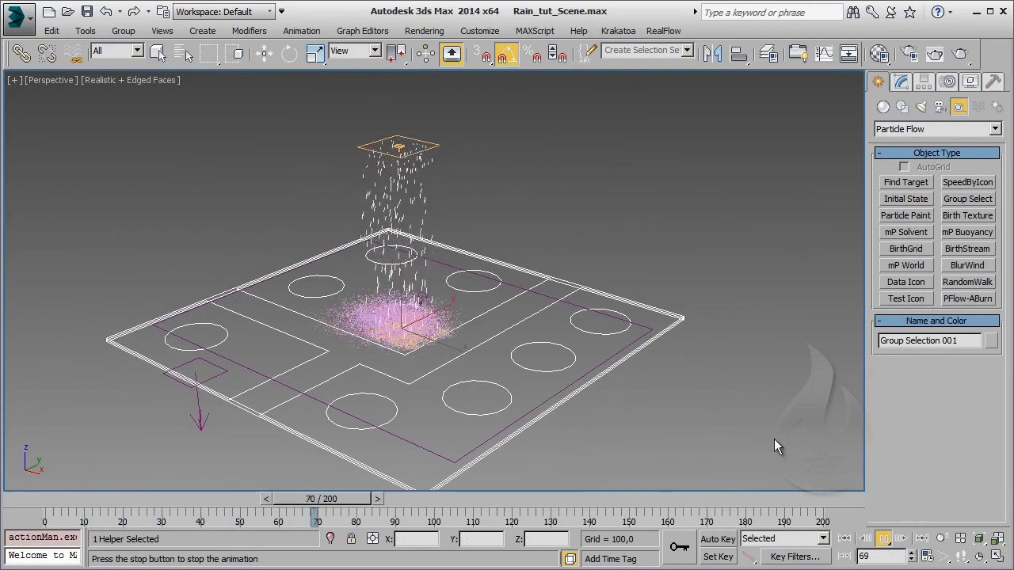
click(884, 539)
key(w)
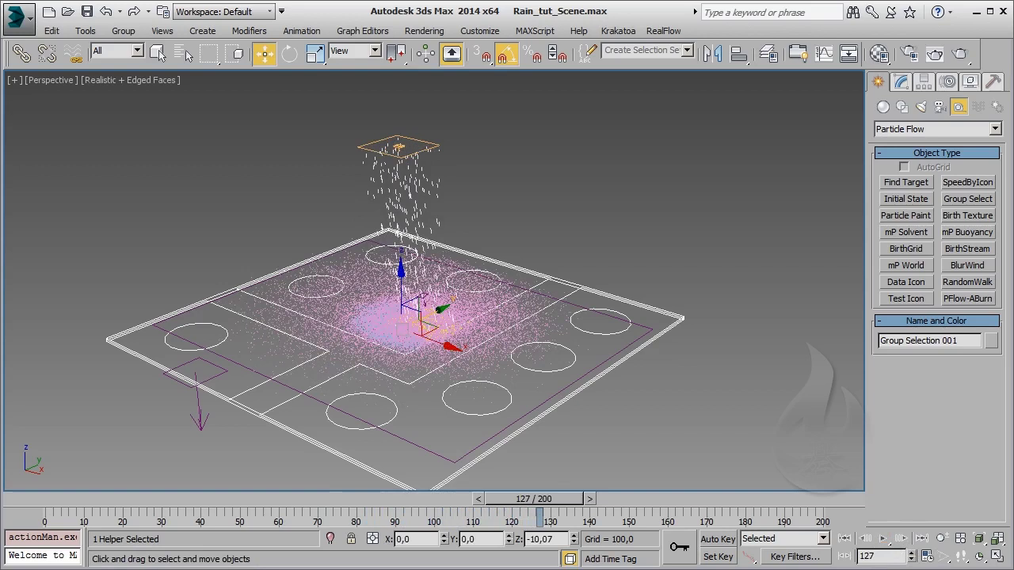
key(6)
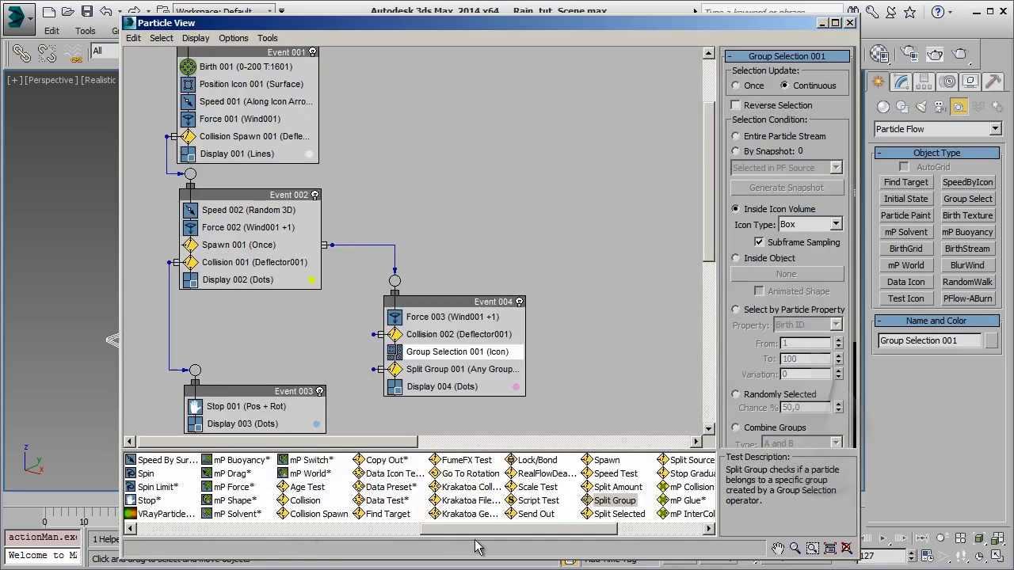
Step: Add a Delete event (Event 006) below Event 004 and remove its Display operator
drag(475, 531, 160, 537)
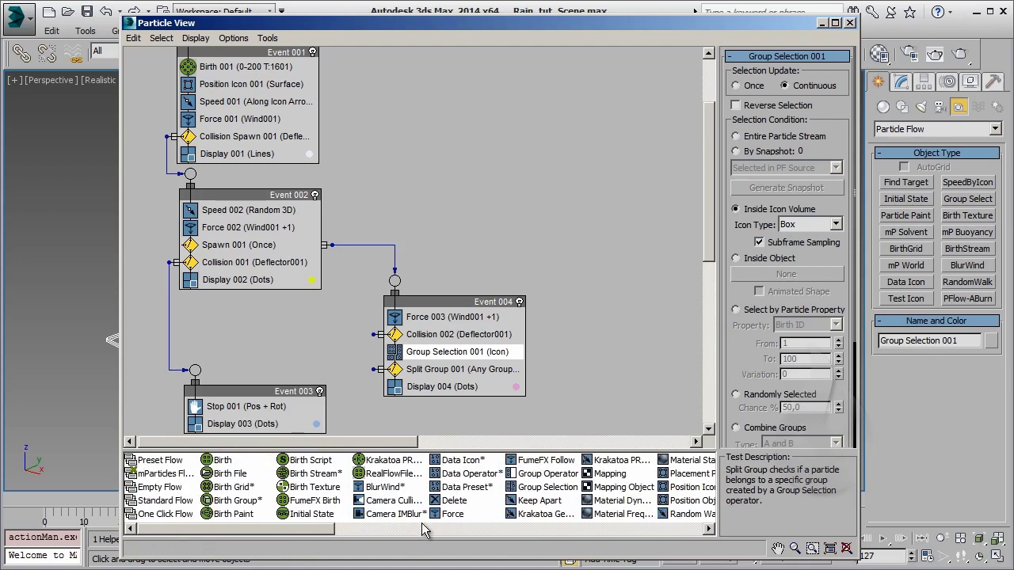
drag(454, 501, 564, 414)
mouse_move(594, 392)
middle_down()
mouse_move(584, 215)
mouse_move(593, 208)
middle_up()
drag(594, 213, 406, 295)
click(412, 326)
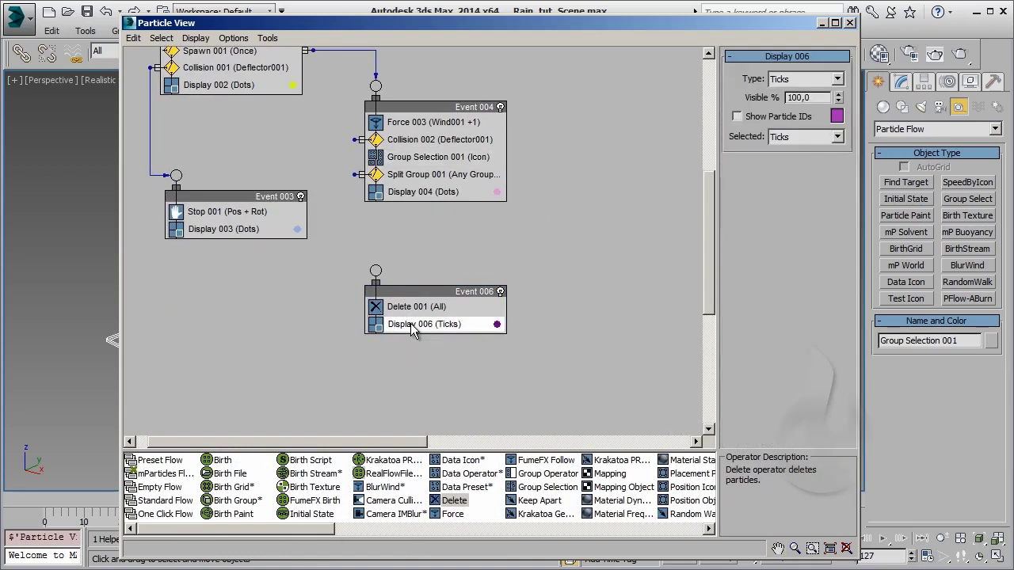
right_click(412, 326)
click(432, 479)
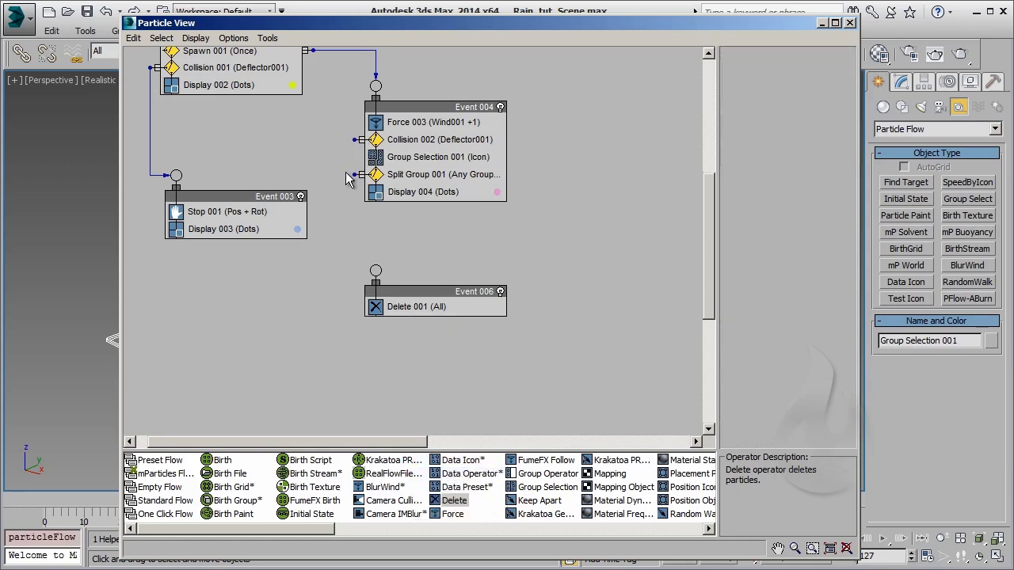
Step: Wire Split Group 001 into Event 006 and Collision 002 into the Stop event
drag(355, 174, 379, 270)
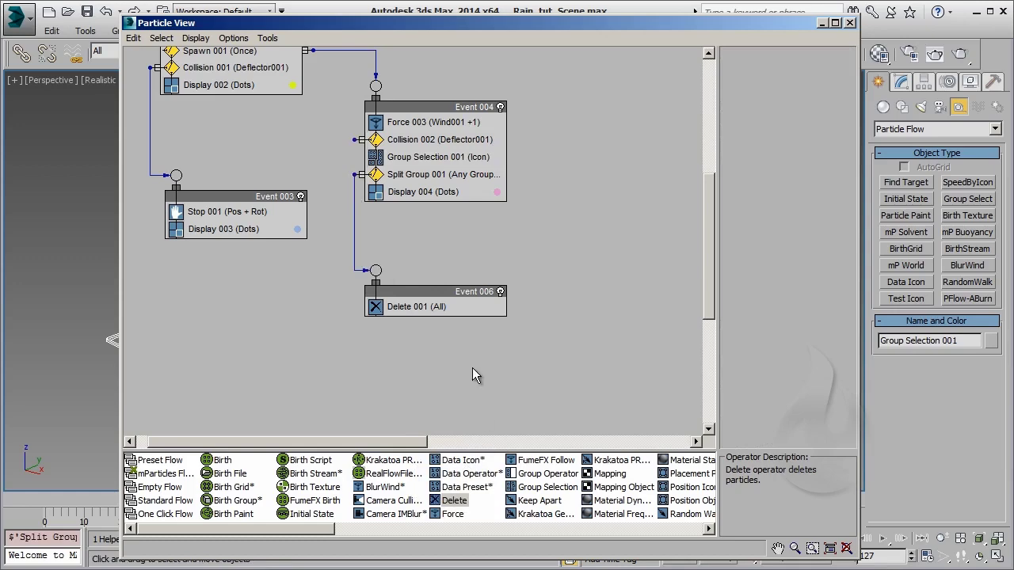
drag(452, 299, 458, 354)
mouse_move(354, 139)
mouse_down()
mouse_move(221, 157)
mouse_move(176, 175)
mouse_up()
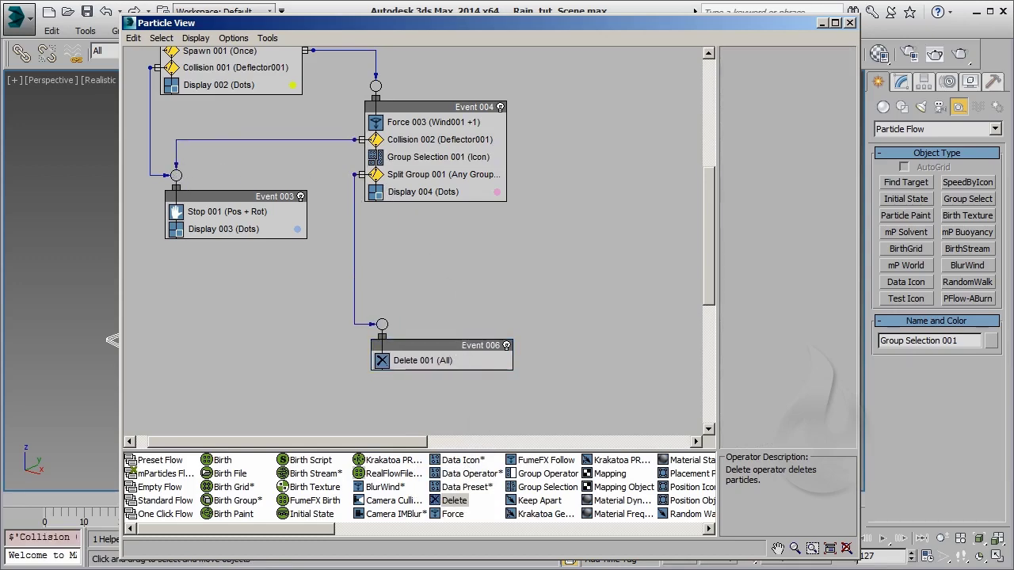
Step: Scrub the timeline through frame 140 to review the splashes, deselect all, and save the scene
key(6)
drag(31, 499, 131, 499)
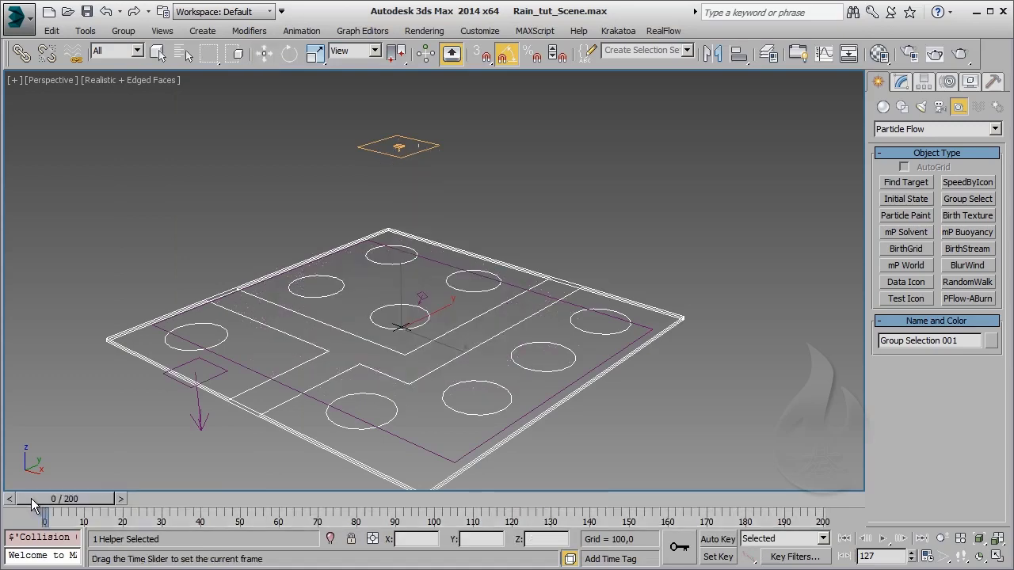
drag(171, 514, 590, 517)
key(ctrl+d)
key(w)
key(ctrl+s)
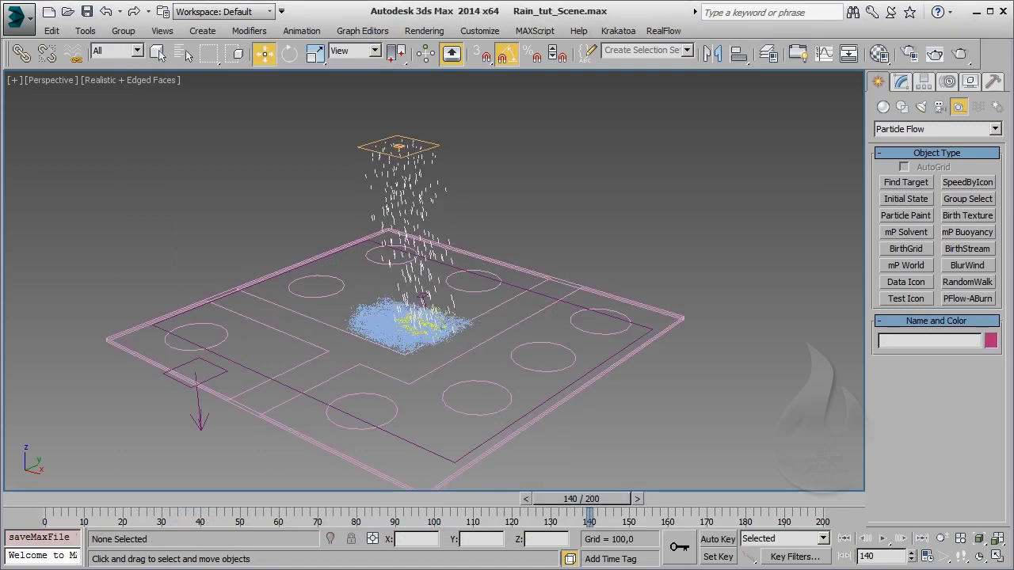
Step: Clone Events 001, 002 and 004 into a new Events 007–009 chain
key(6)
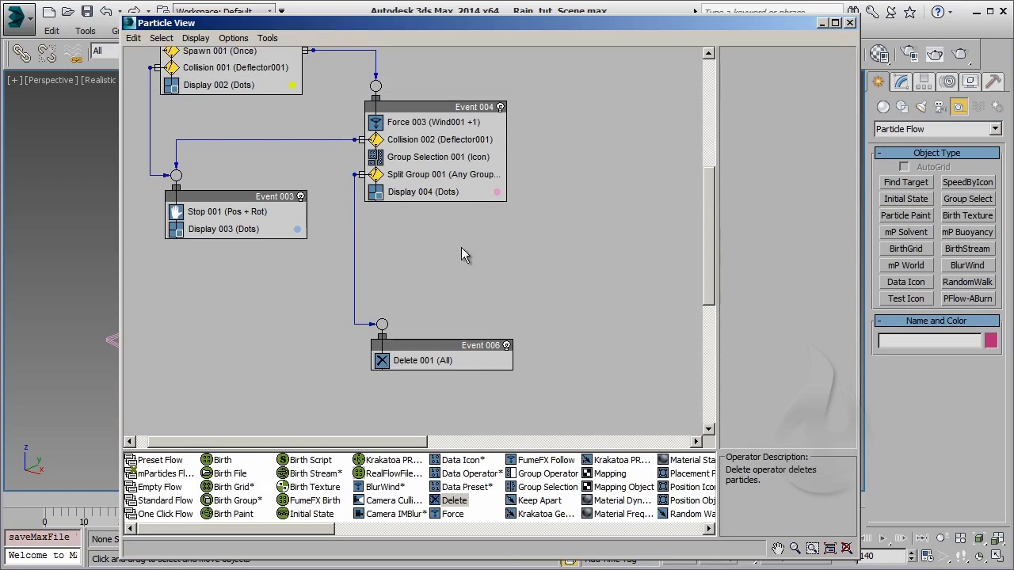
scroll(494, 264, up, 2)
scroll(485, 301, up, 1)
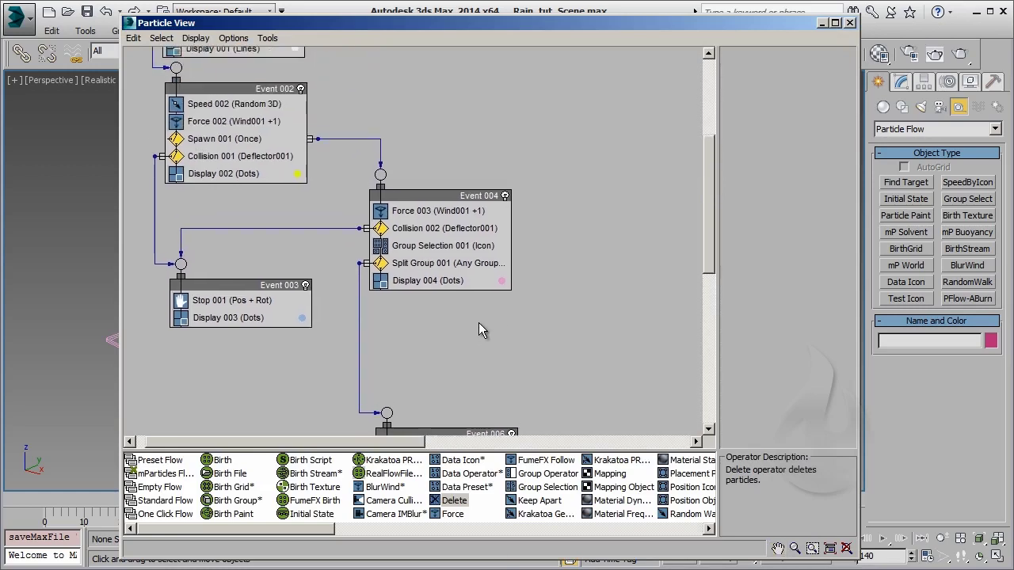
scroll(478, 301, up, 1)
scroll(412, 246, up, 1)
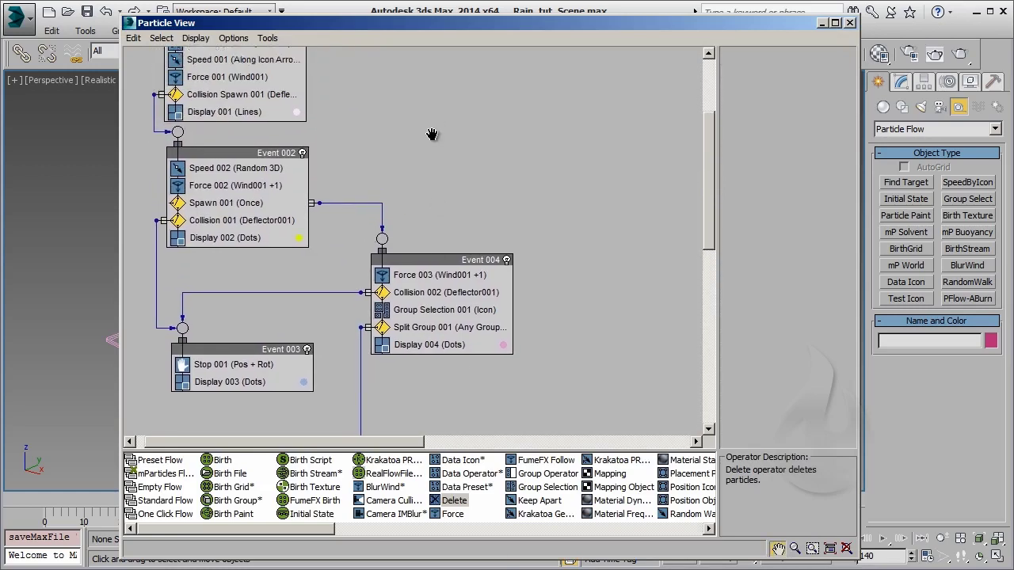
scroll(432, 135, up, 2)
drag(475, 315, 489, 255)
drag(582, 383, 157, 85)
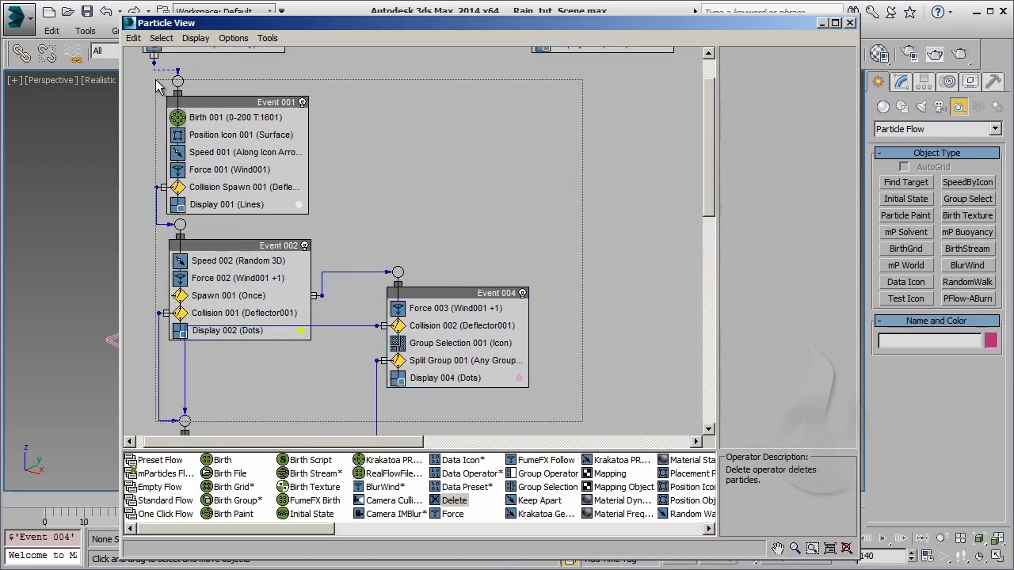
drag(157, 85, 187, 89)
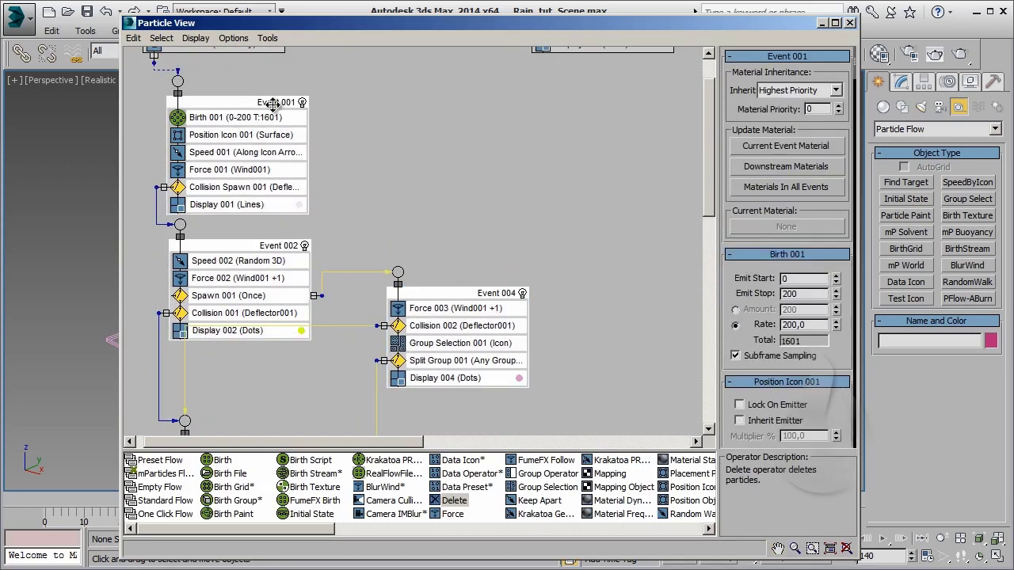
shift+drag(243, 117, 646, 114)
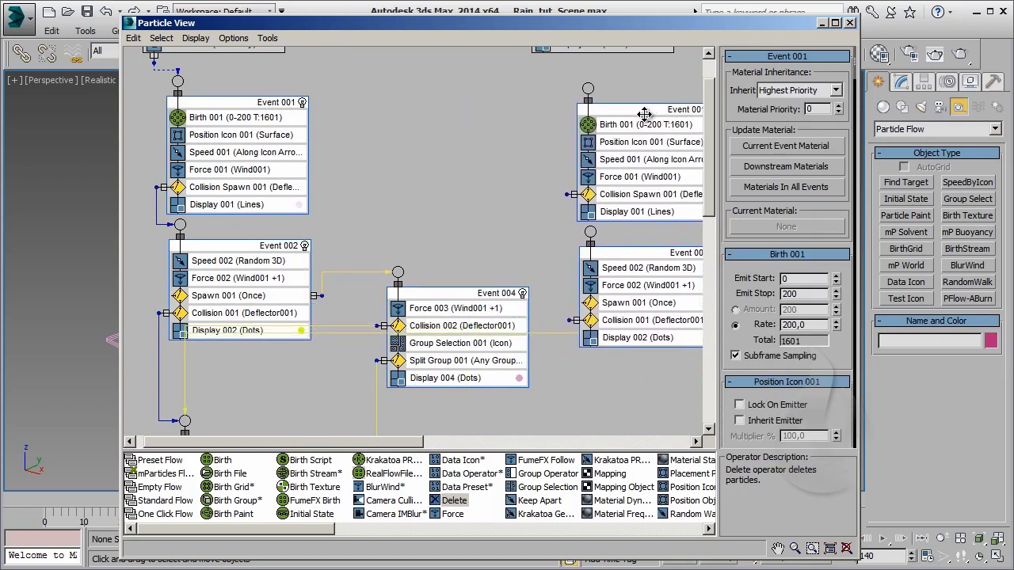
click(441, 342)
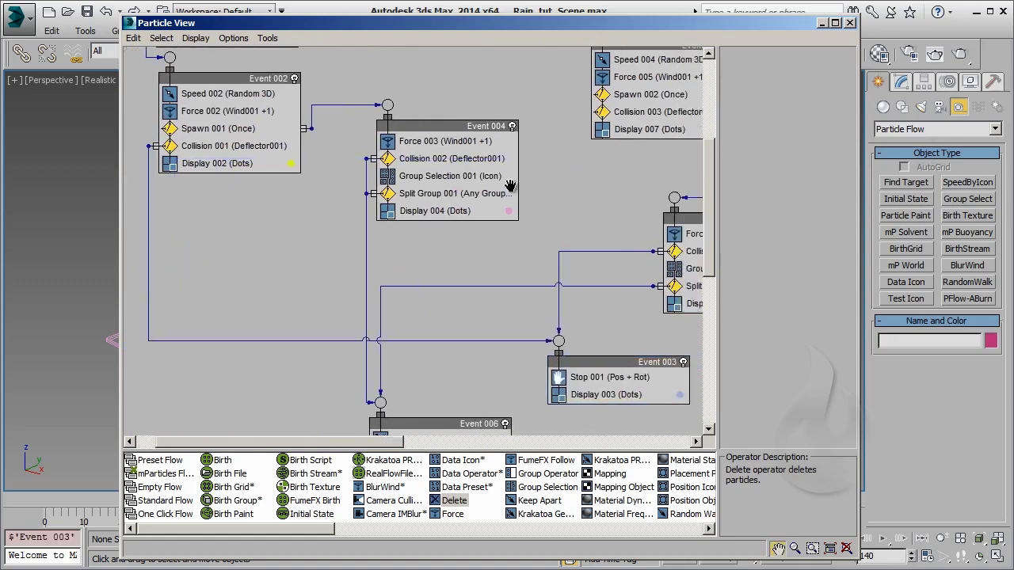
Step: Wire the copied Collision test to Stop Event 003 and give the copies a new display colour
drag(577, 96, 390, 326)
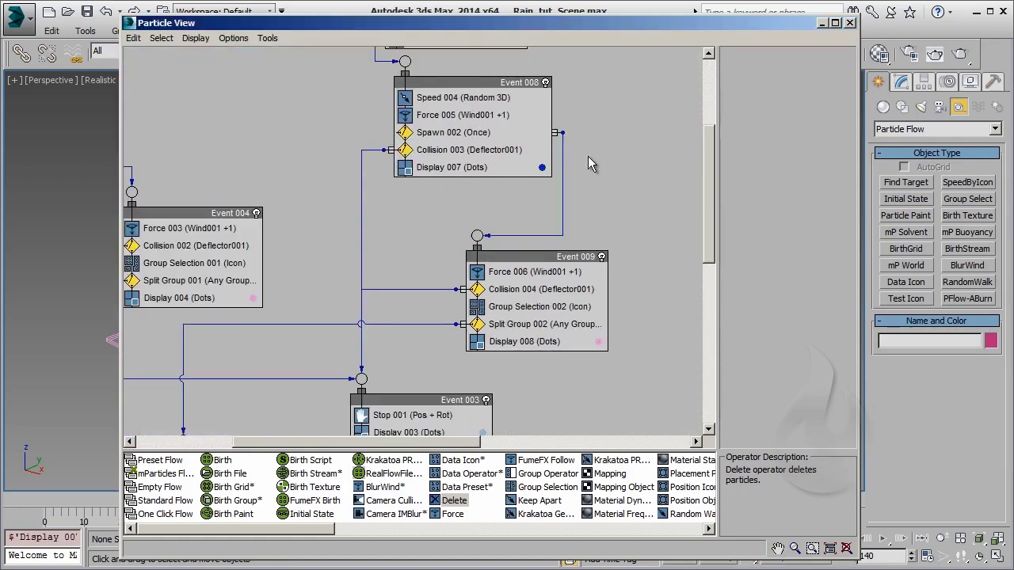
click(167, 106)
click(402, 207)
mouse_move(404, 238)
middle_down()
mouse_move(414, 71)
mouse_move(533, 224)
middle_up()
scroll(378, 249, down, 3)
scroll(369, 156, up, 3)
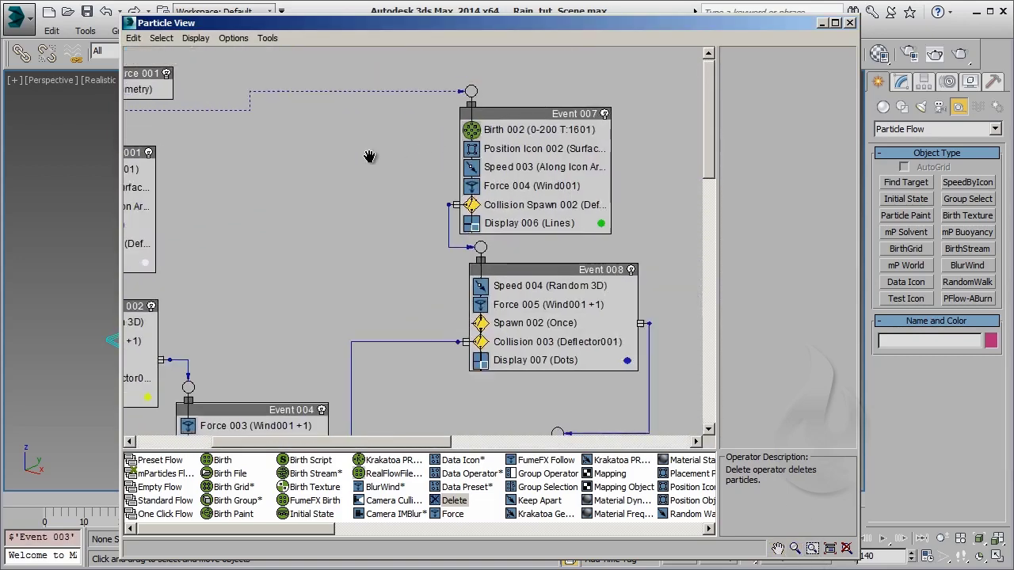
scroll(317, 169, up, 1)
Step: Give Position Icon 002 a new random seed and set Speed 003 variation to 100
click(466, 157)
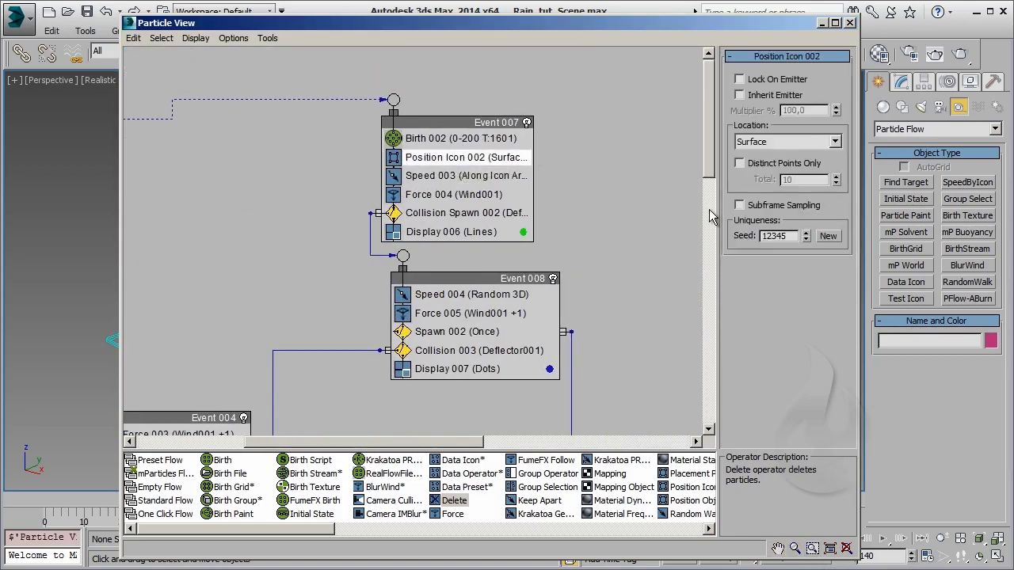
click(829, 236)
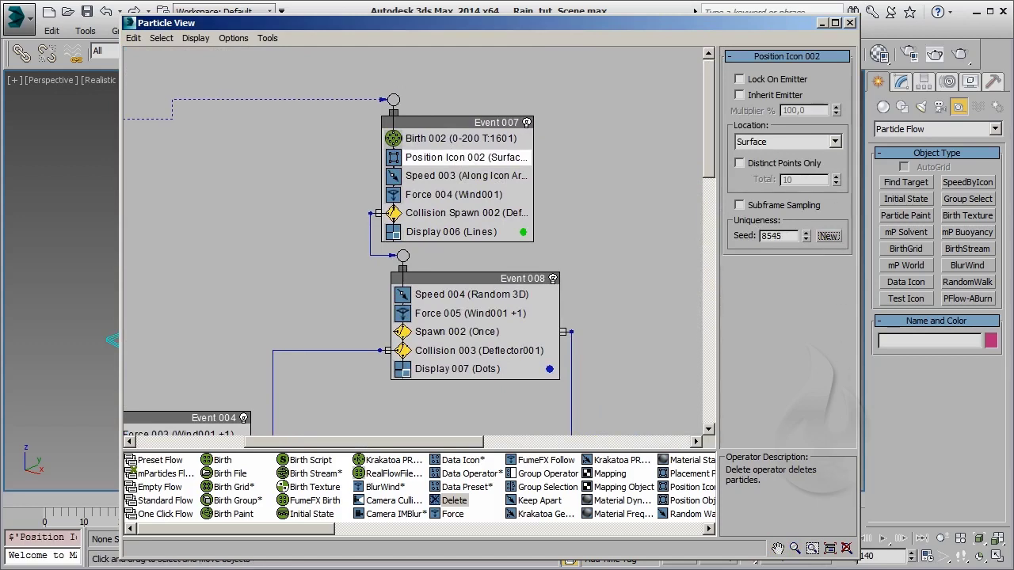
click(464, 174)
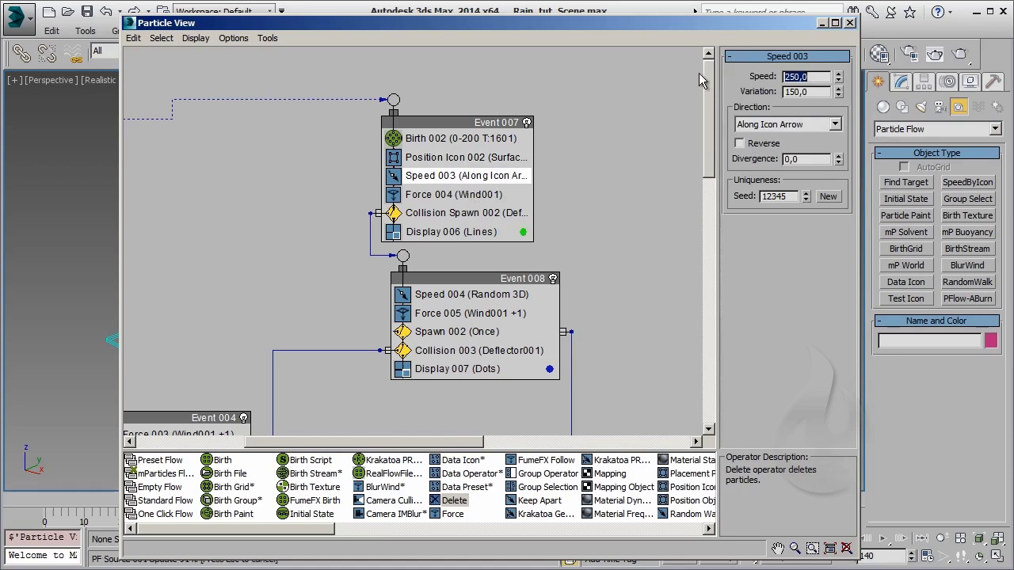
key(Tab)
text(100)
key(Return)
Step: Set Collision Spawn 002 to 25 offspring and replace Speed 004 with Speed By Surface
click(490, 222)
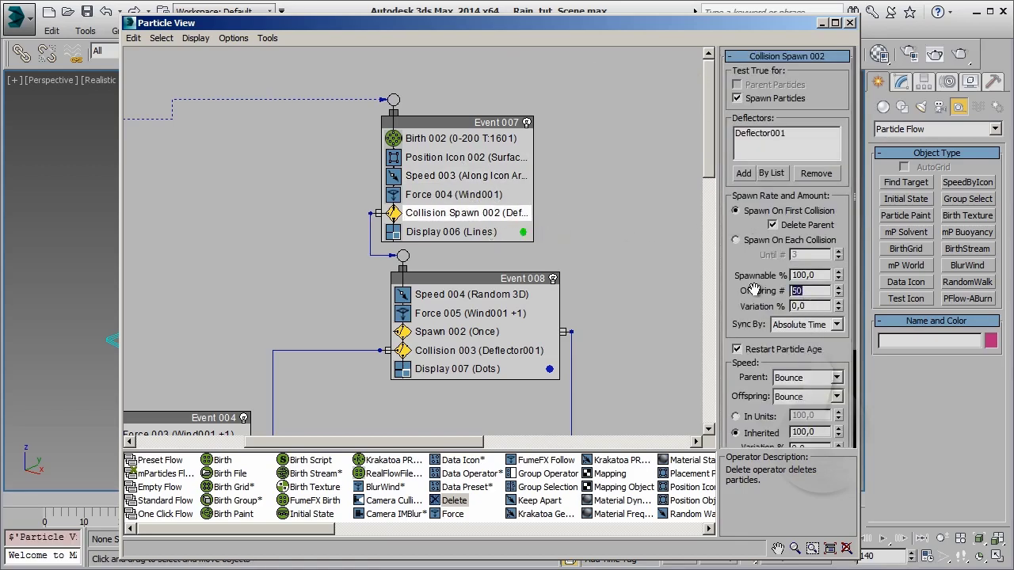
drag(308, 531, 489, 532)
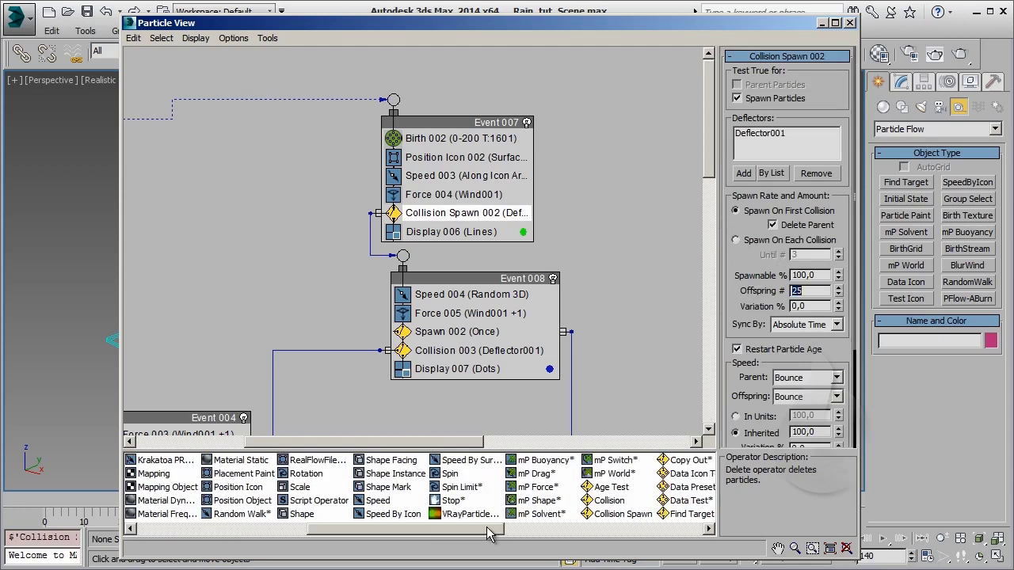
drag(484, 469, 477, 304)
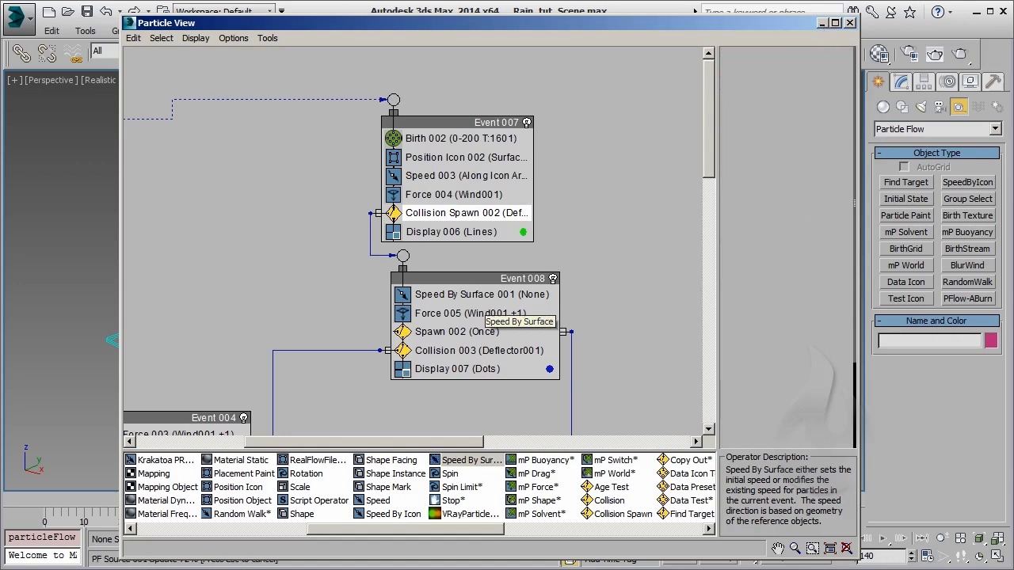
Step: At frame 0, create a large grey plane, Plane001, and lower it slightly below the ground
key(6)
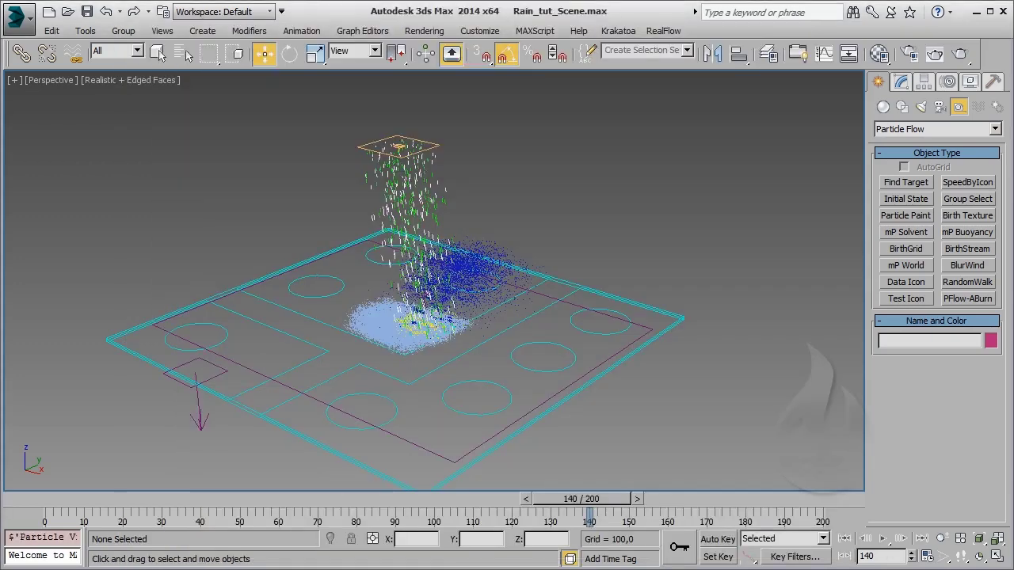
click(35, 498)
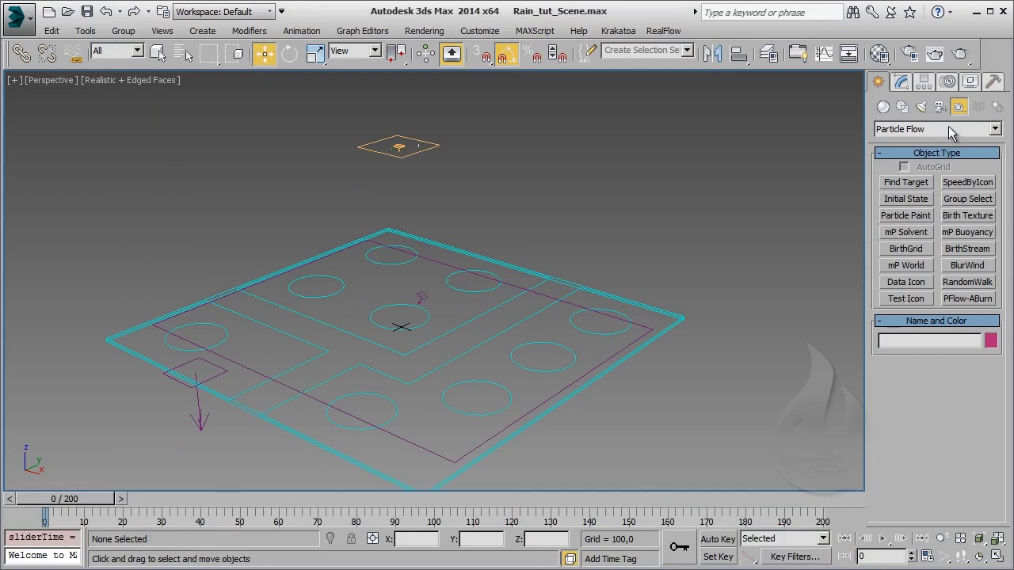
click(884, 109)
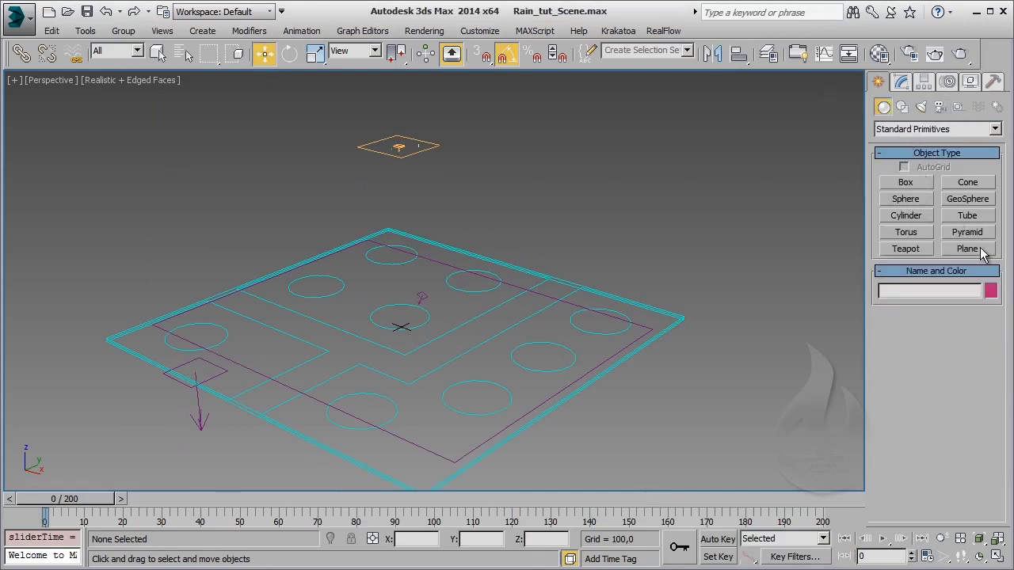
click(971, 249)
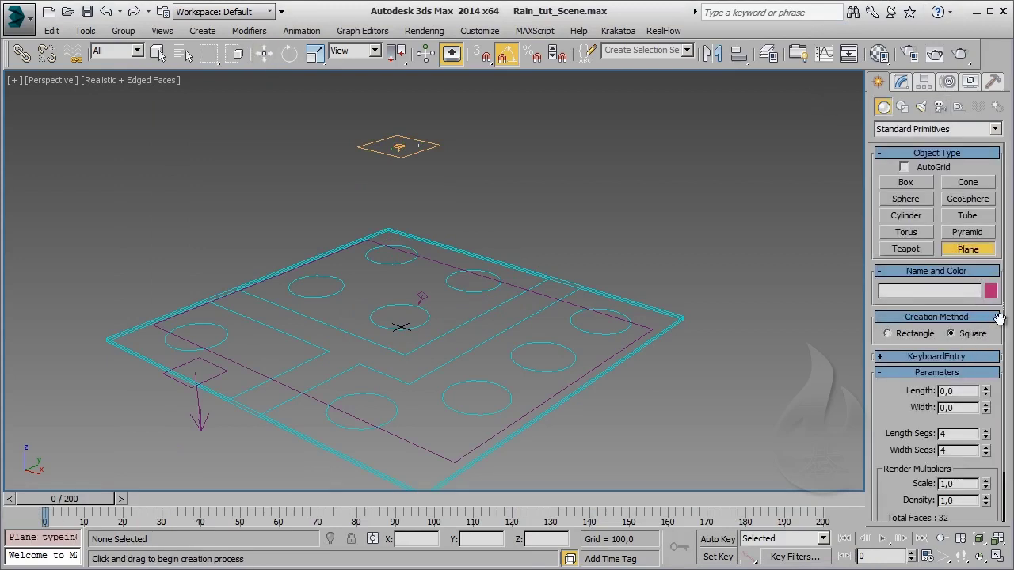
drag(401, 327, 475, 376)
key(w)
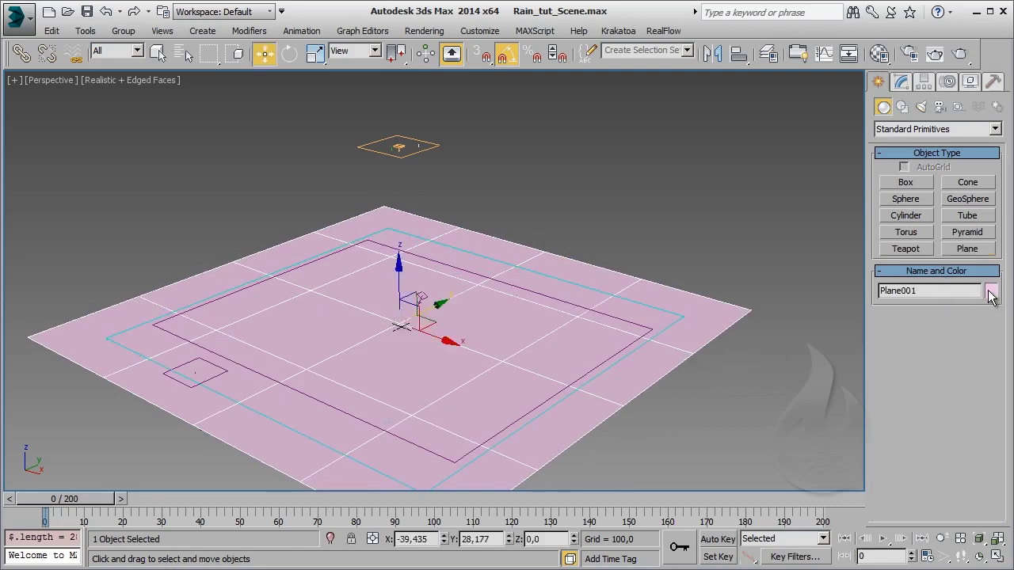
click(991, 291)
click(340, 323)
click(564, 472)
drag(400, 271, 403, 283)
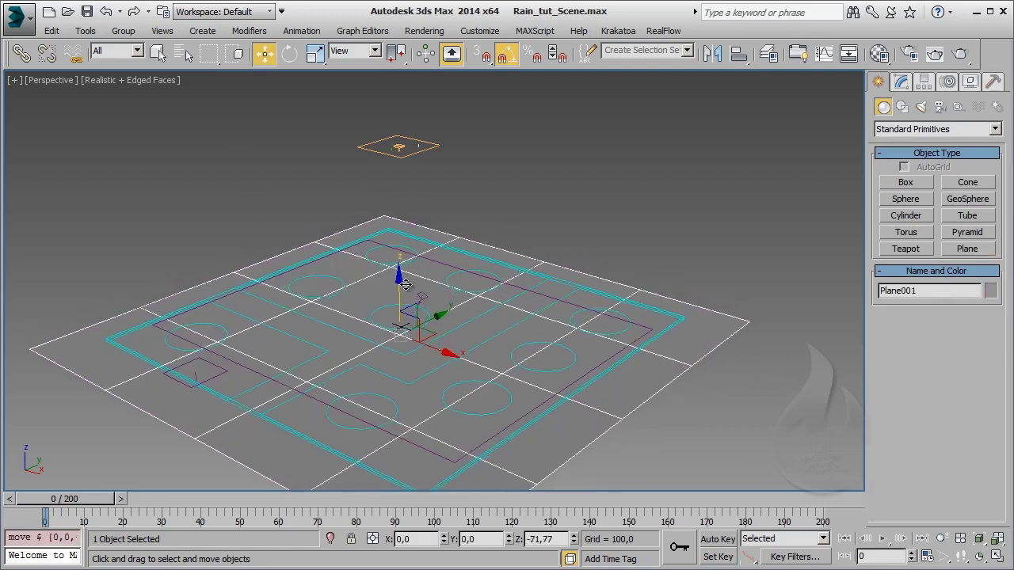
click(644, 167)
Step: Add Plane001 to Speed By Surface 001 with speed 150 and variation 50
key(6)
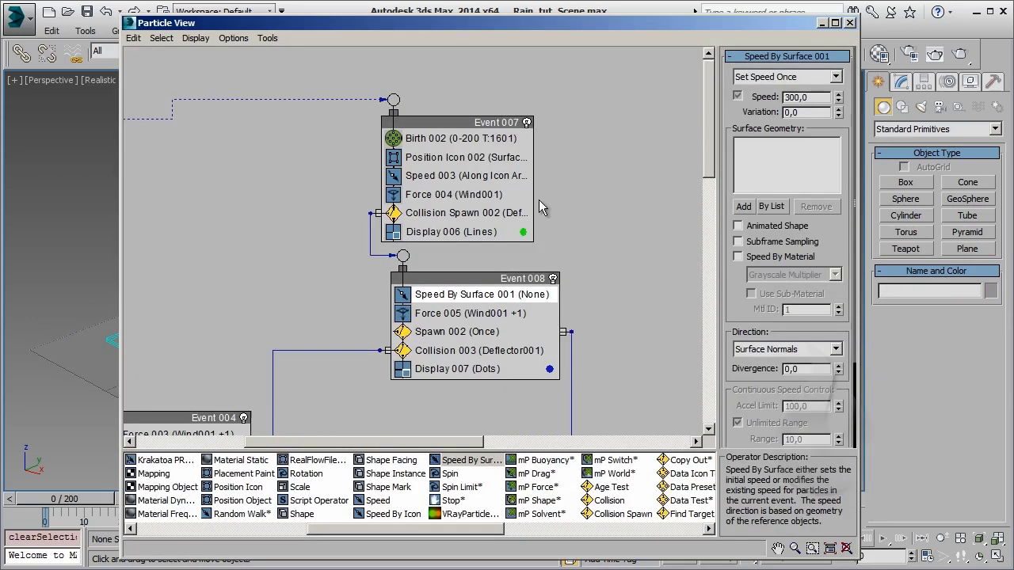
drag(120, 190, 345, 190)
middle_drag(618, 238, 463, 186)
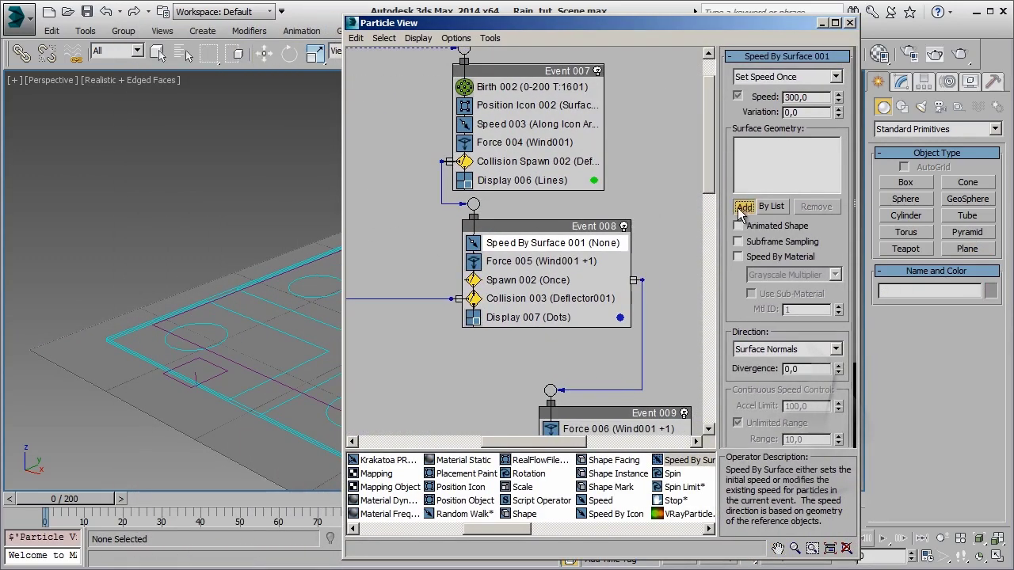
click(87, 354)
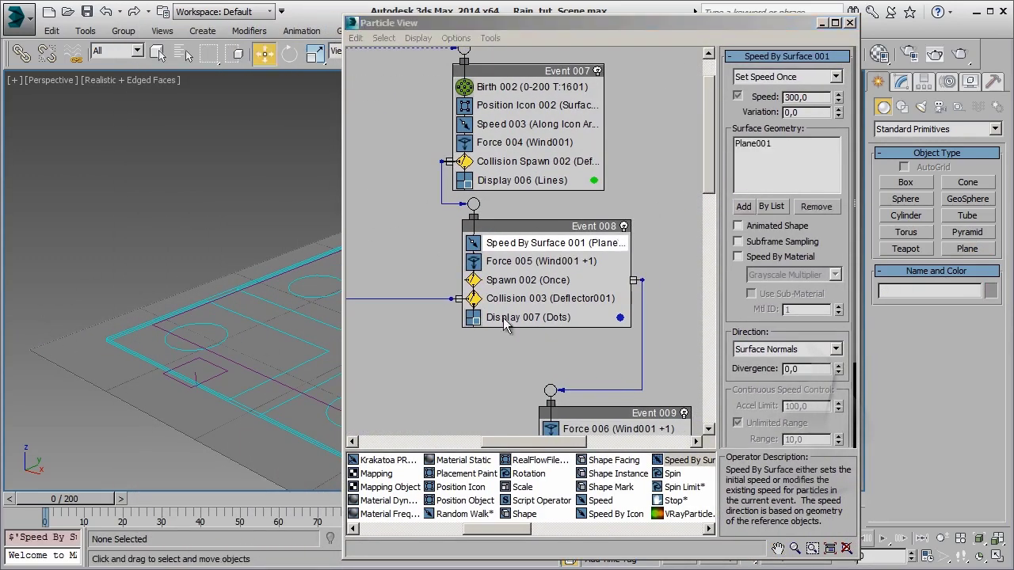
double_click(796, 97)
text(25)
text(50)
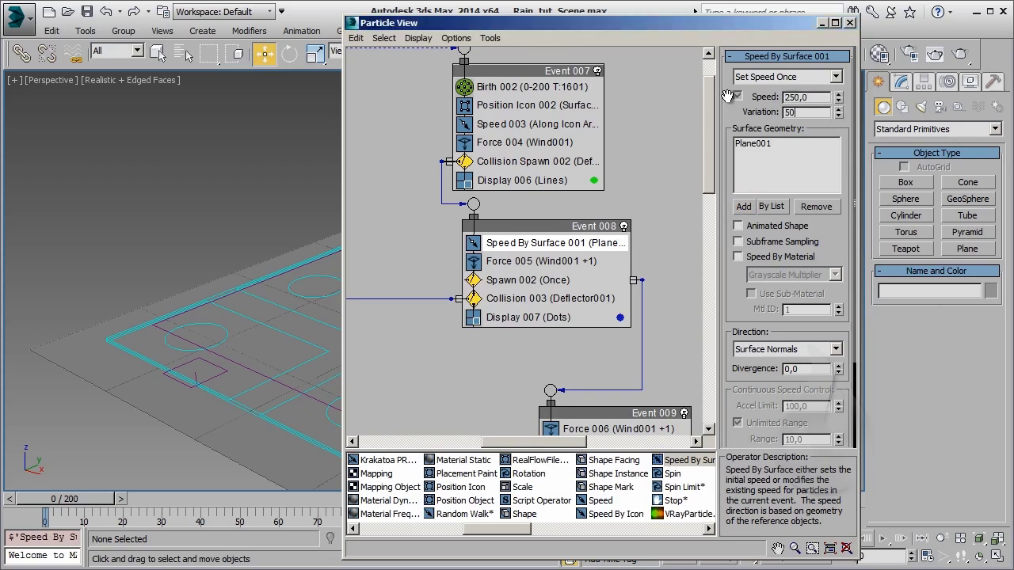
key(shift+Tab)
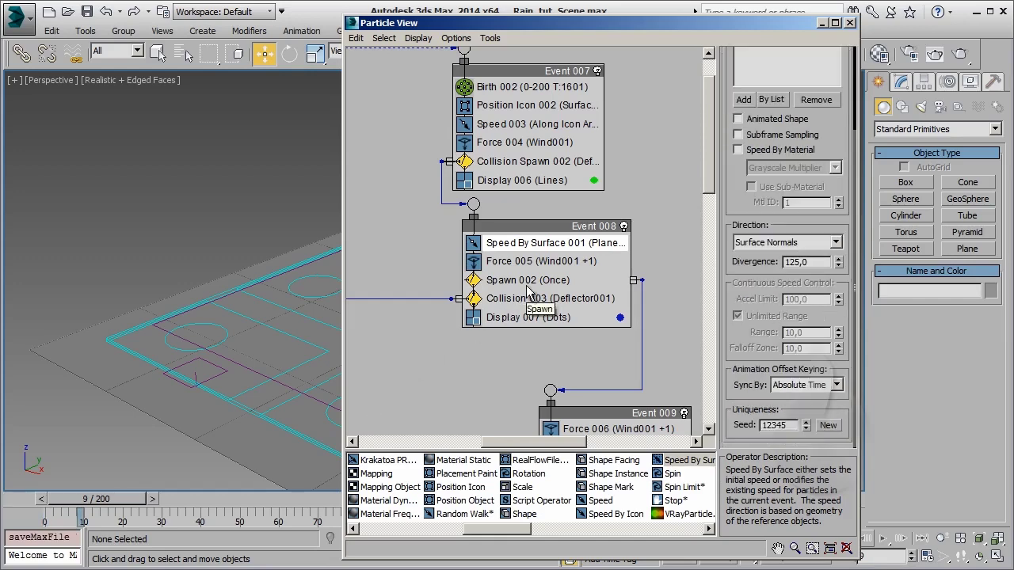
click(525, 280)
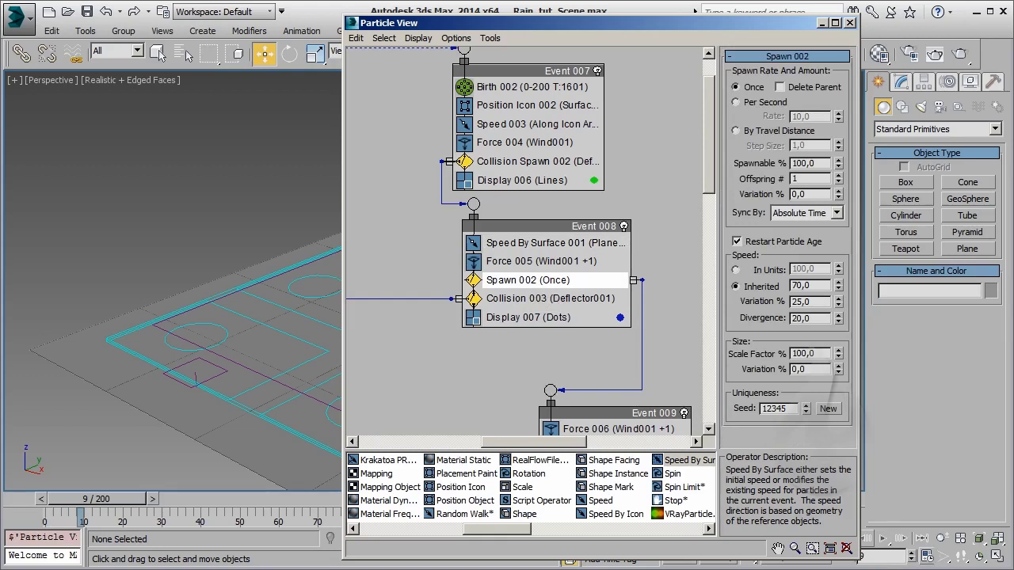
Step: Switch Spawn 002 to spawn By Travel Distance and edit its Divergence value of 20
click(736, 131)
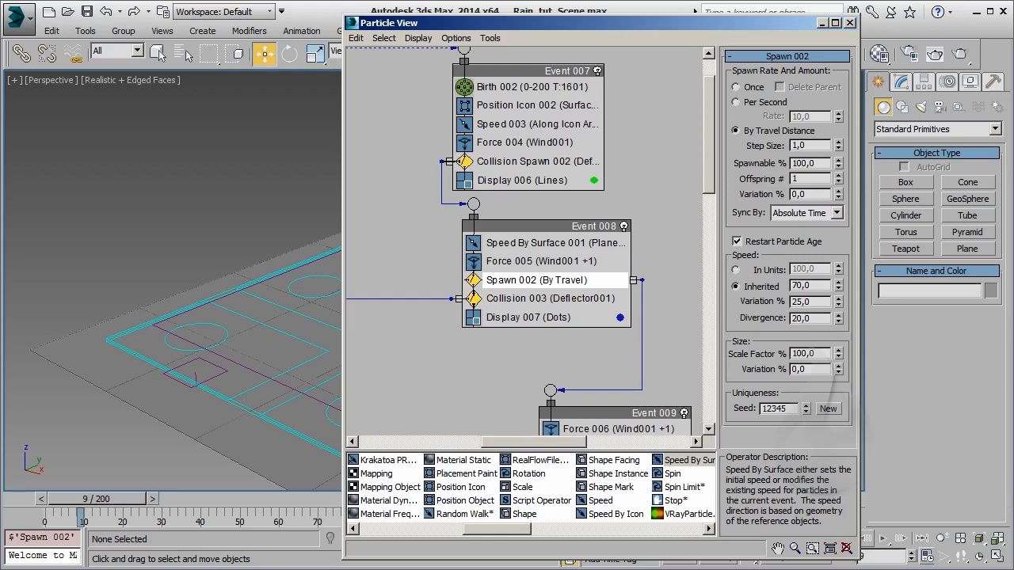
drag(809, 318, 771, 321)
click(822, 23)
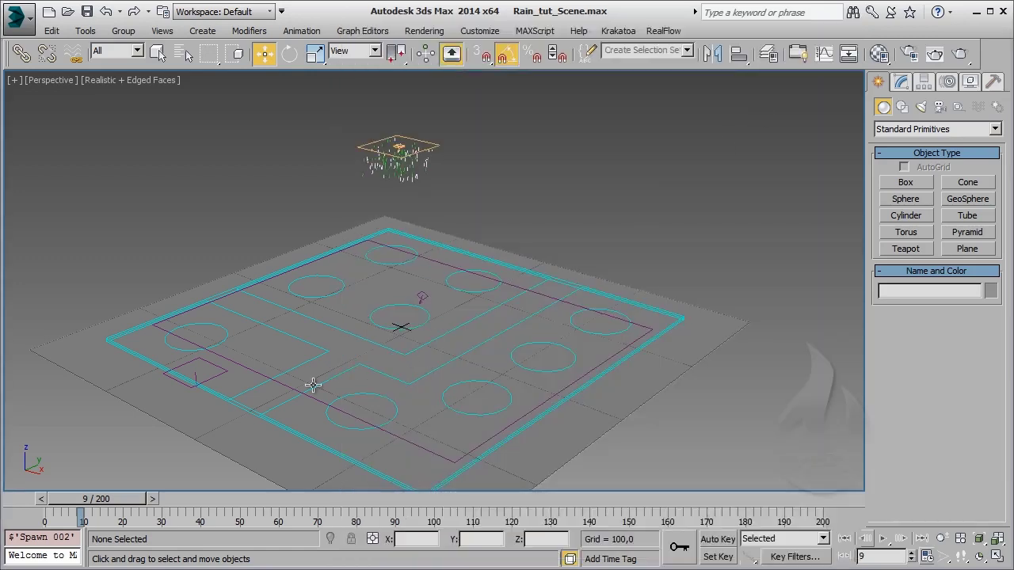
Step: Scrub to frame 41 and zoom the Perspective view in on the spreading splashes
drag(66, 501, 212, 507)
key(w)
scroll(421, 319, up, 1)
scroll(420, 318, up, 2)
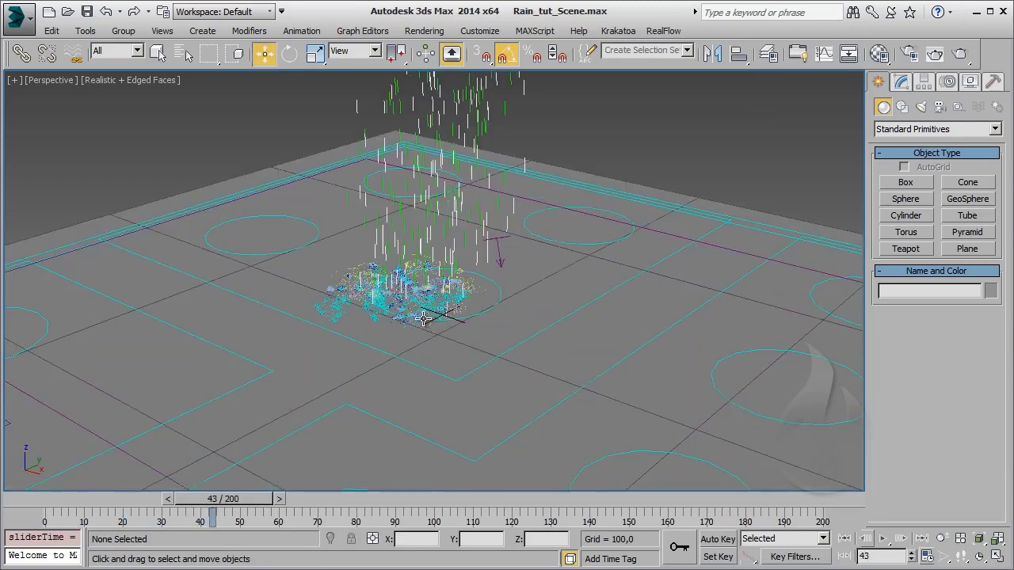
scroll(420, 319, up, 2)
scroll(183, 287, up, 1)
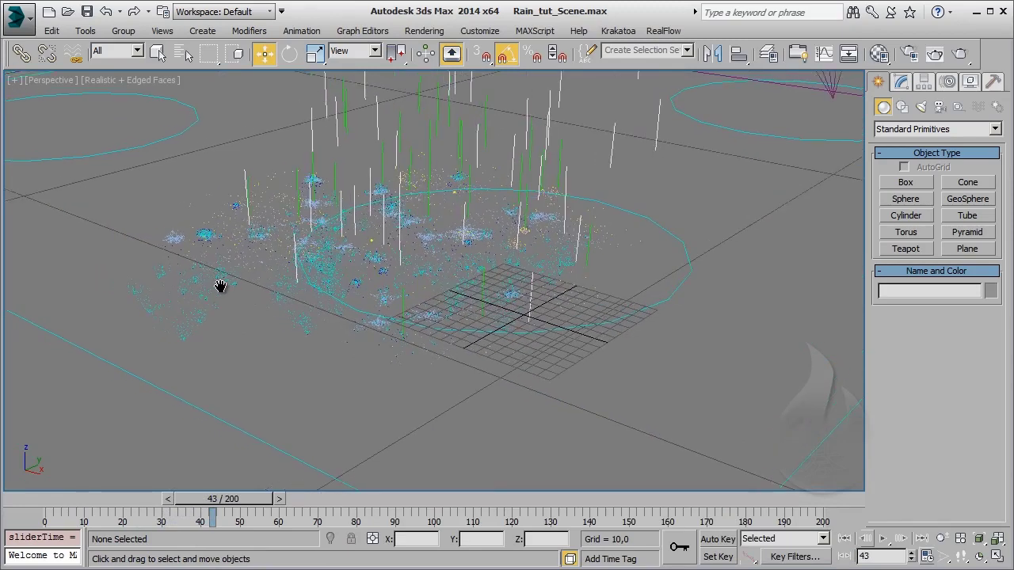
scroll(229, 291, up, 1)
Step: Copy Group Selection 002 and Split Group 002 into Event 008 as Group Selection 003 and Split Group 003
key(6)
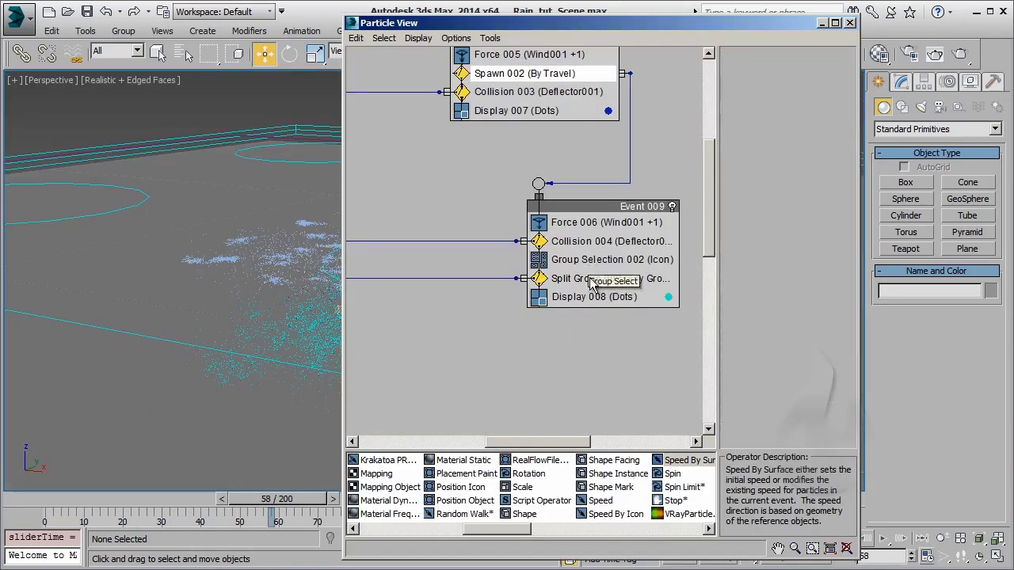
click(599, 286)
mouse_move(600, 286)
middle_down()
mouse_move(475, 190)
mouse_move(480, 301)
middle_up()
shift+drag(586, 378, 610, 228)
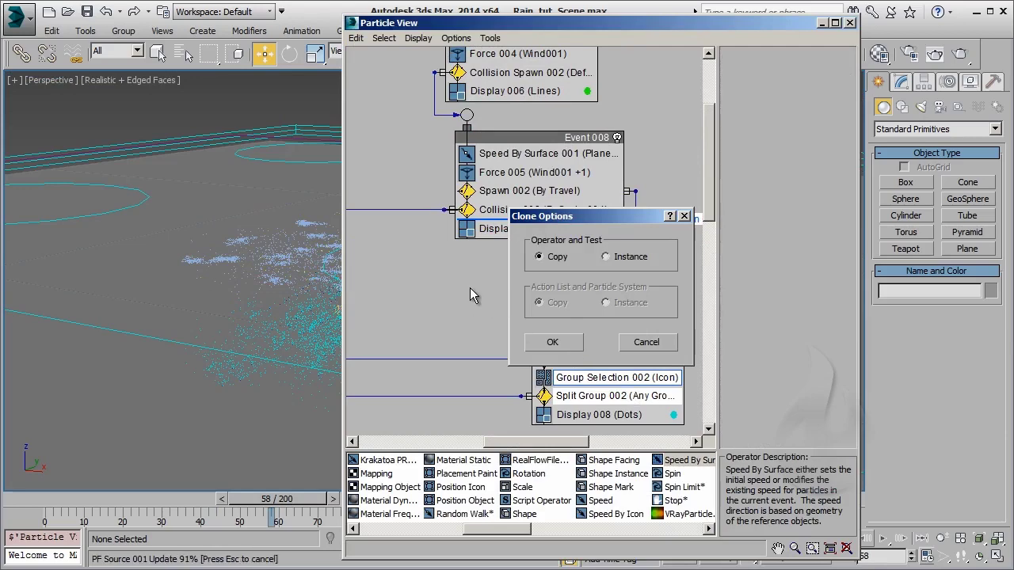
click(552, 341)
middle_drag(456, 336, 482, 260)
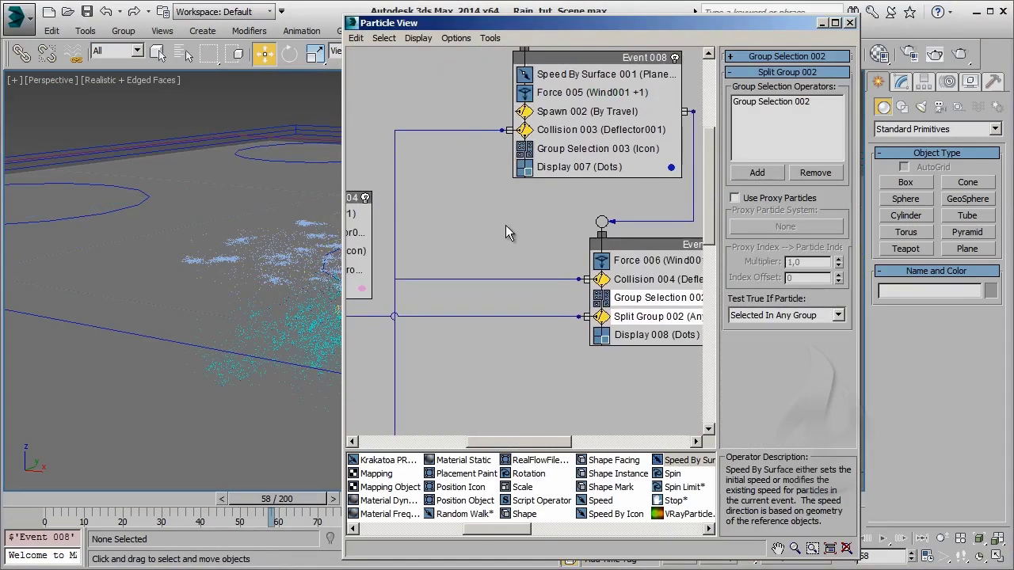
click(610, 320)
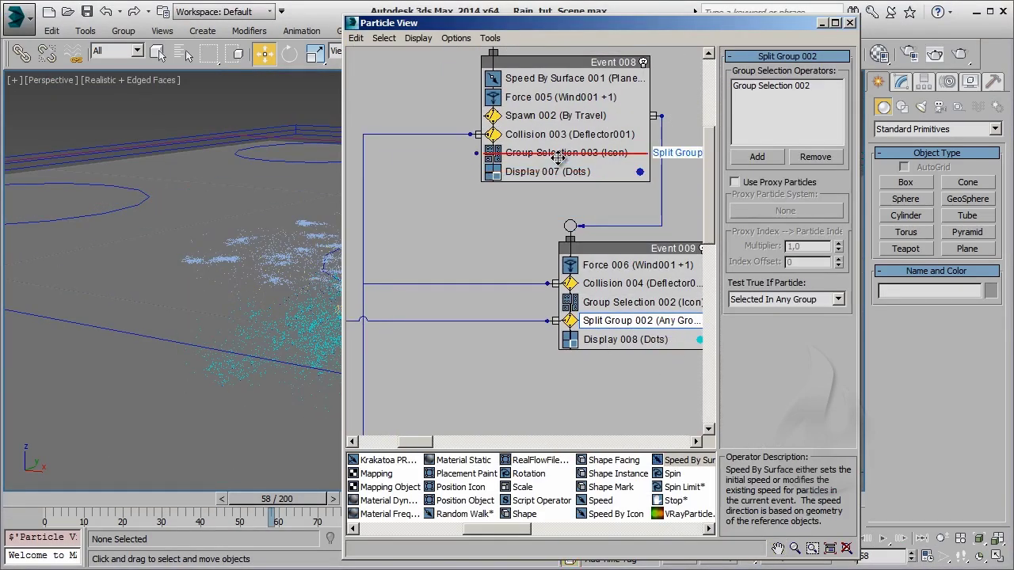
shift+drag(639, 326, 579, 161)
click(644, 339)
shift+drag(638, 326, 643, 163)
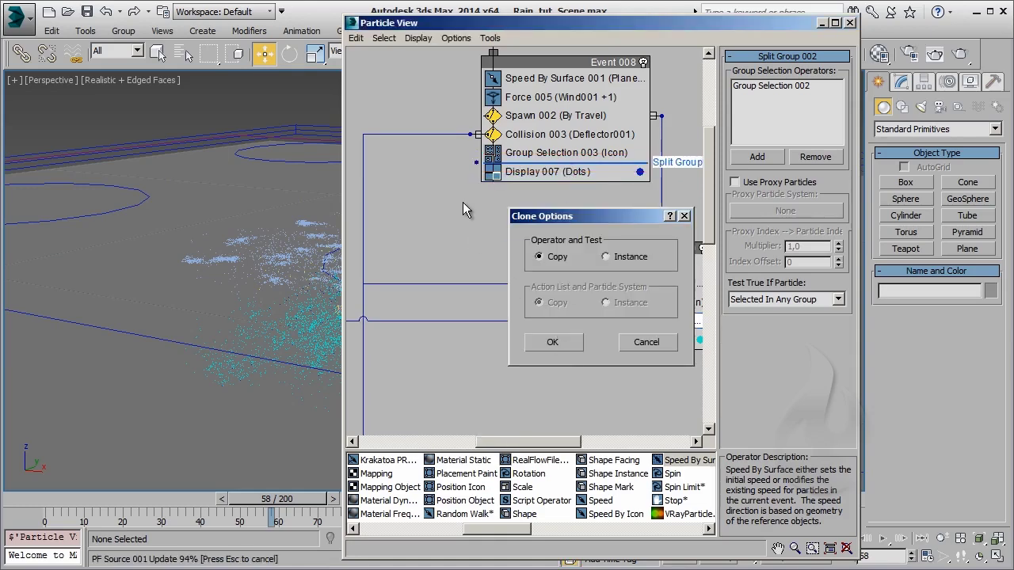
click(552, 342)
Step: Wire the new Split Group 003 output to the Delete event, Event 006
mouse_move(681, 411)
middle_down()
mouse_move(568, 305)
mouse_move(556, 136)
middle_up()
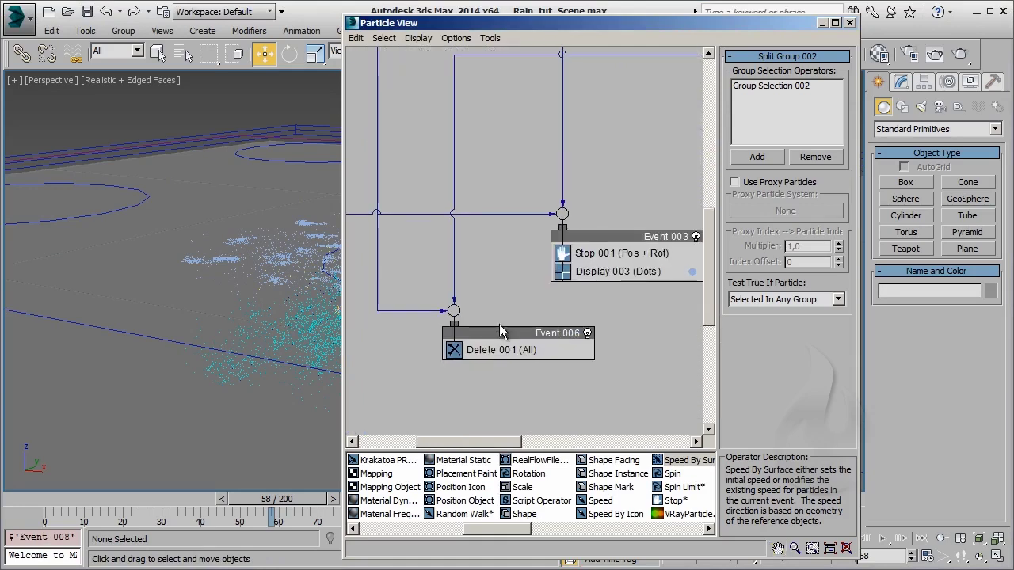
drag(487, 332, 487, 95)
middle_drag(475, 102, 459, 351)
mouse_move(604, 132)
mouse_down()
mouse_move(441, 313)
mouse_move(393, 323)
mouse_up()
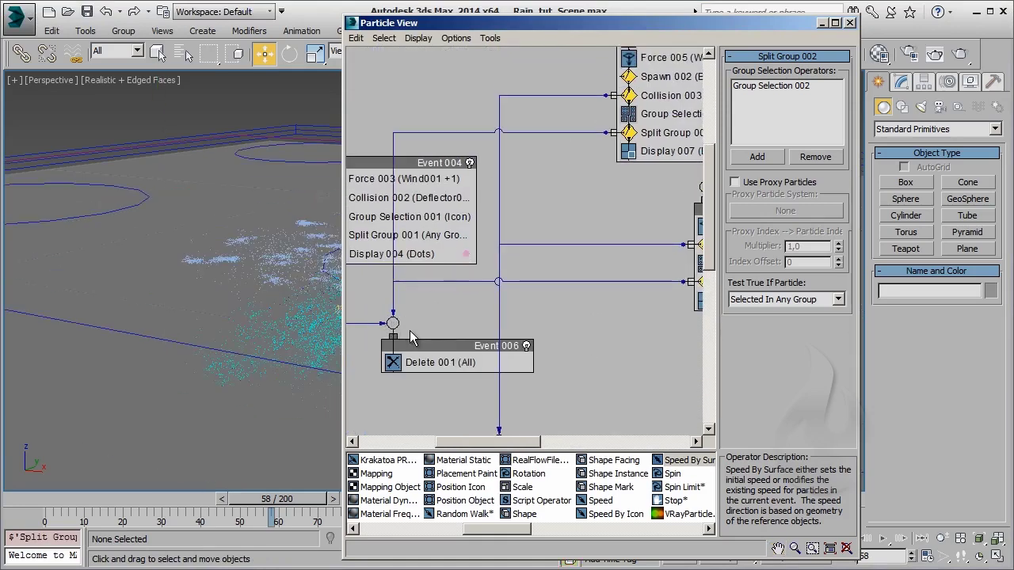
middle_drag(476, 317, 504, 190)
drag(475, 219, 507, 370)
mouse_move(586, 138)
middle_down()
mouse_move(558, 231)
mouse_move(626, 339)
middle_up()
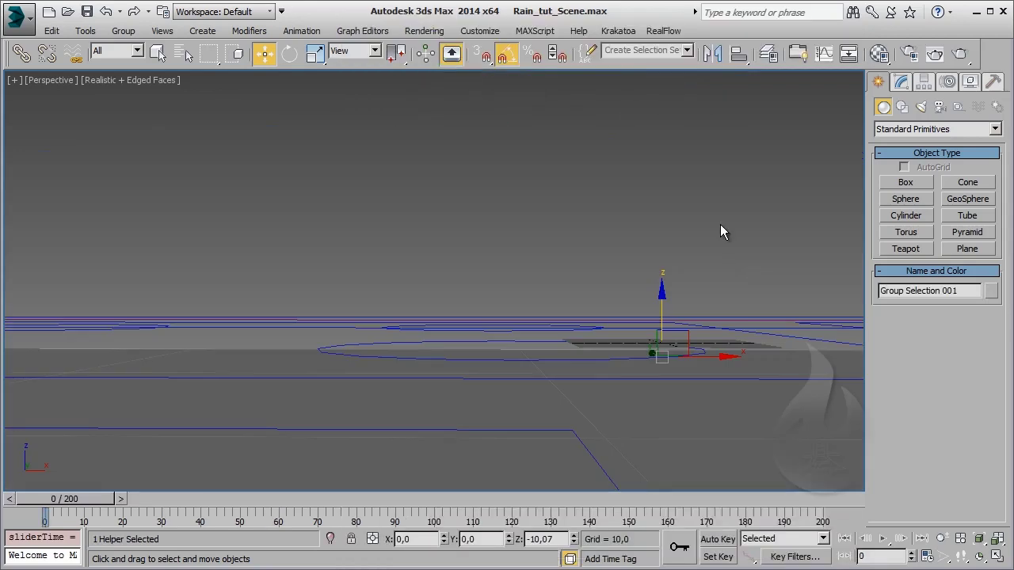
click(724, 226)
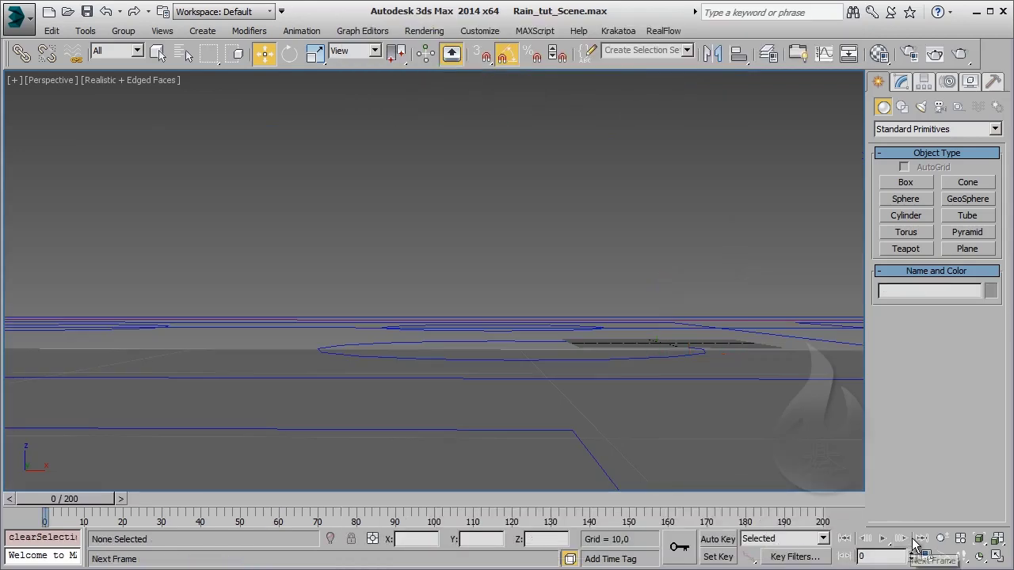
Step: Play the animation from frame 0, zooming and tilting the Perspective view to watch the splashes
click(884, 539)
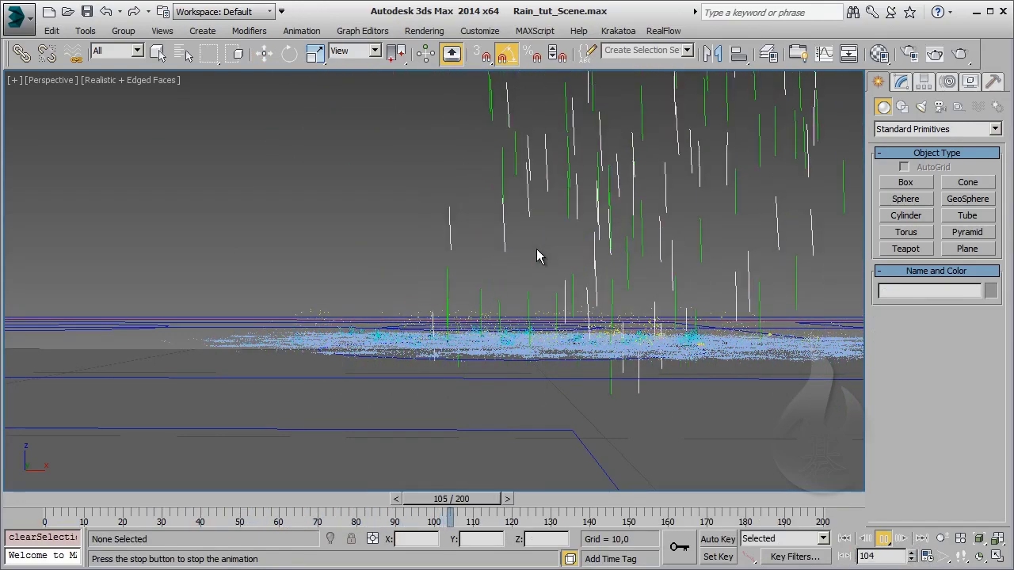
scroll(584, 243, up, 5)
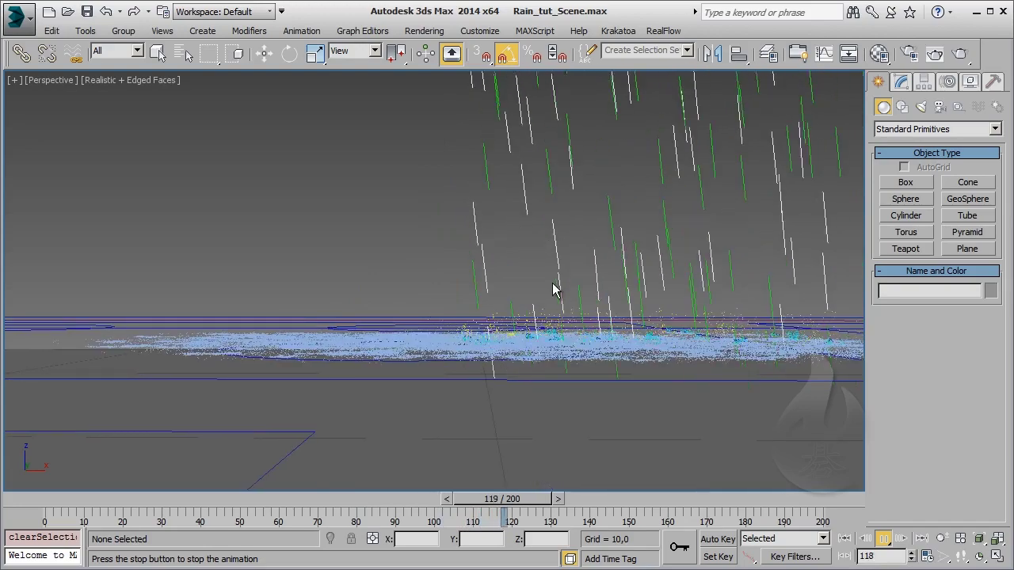
mouse_move(549, 297)
alt+middle_down()
mouse_move(560, 188)
mouse_move(577, 219)
alt+middle_up()
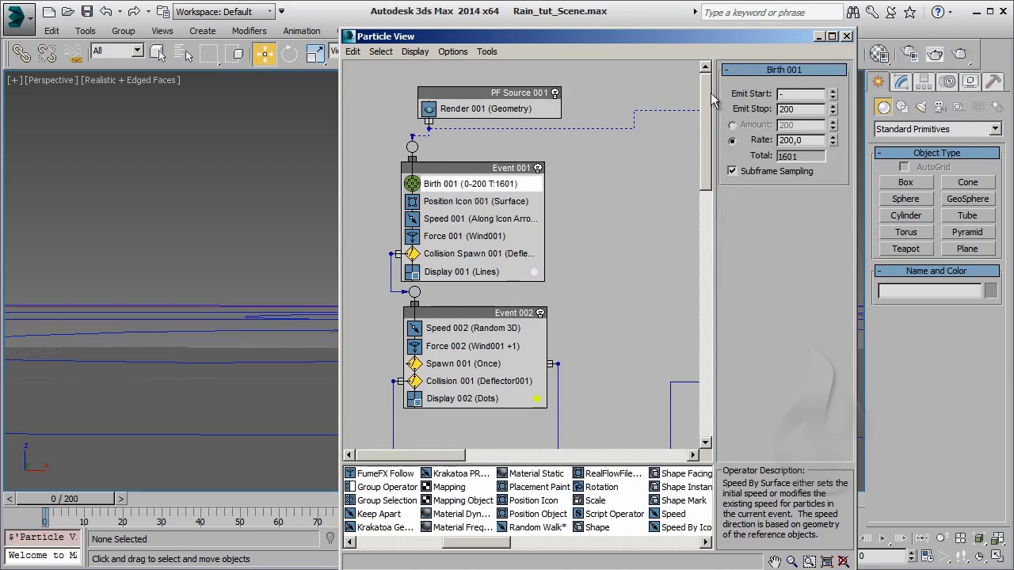
Step: Set Birth 001 Emit Start to -50 and Birth 002 to -25, then replay to check the pre-roll
text(50)
key(Return)
middle_drag(642, 217, 435, 216)
click(658, 145)
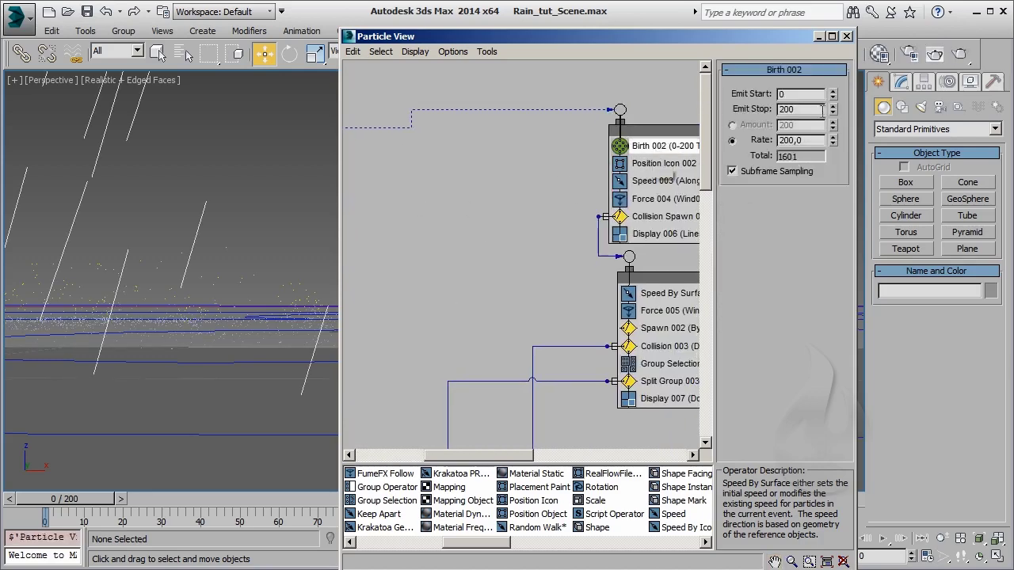
text(25)
key(Return)
click(495, 209)
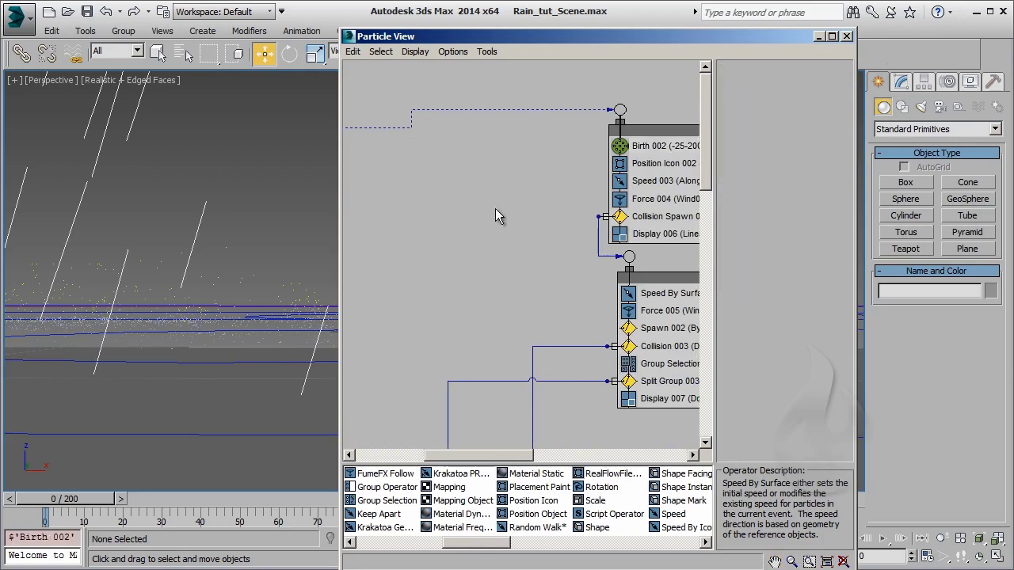
key(6)
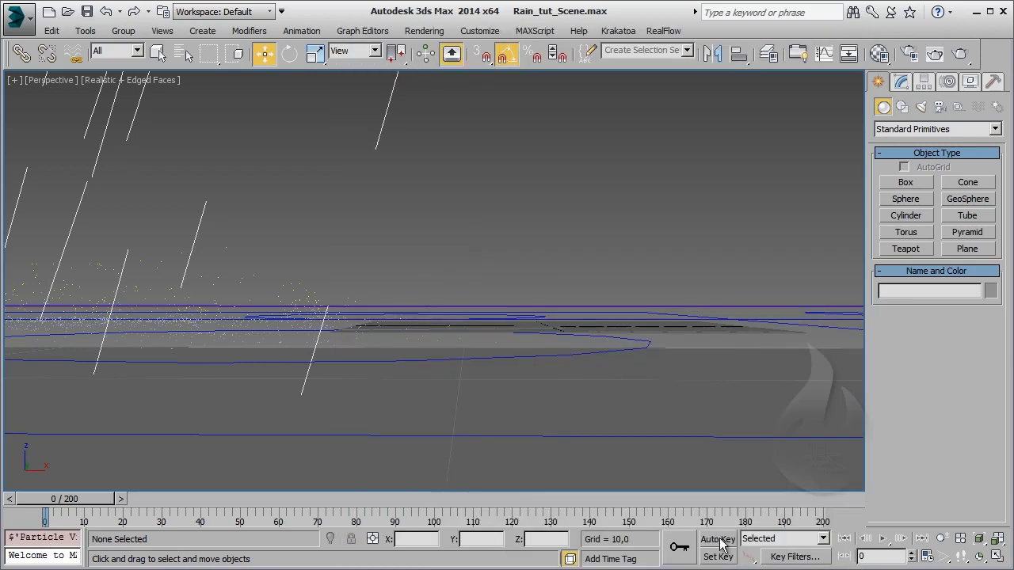
click(883, 540)
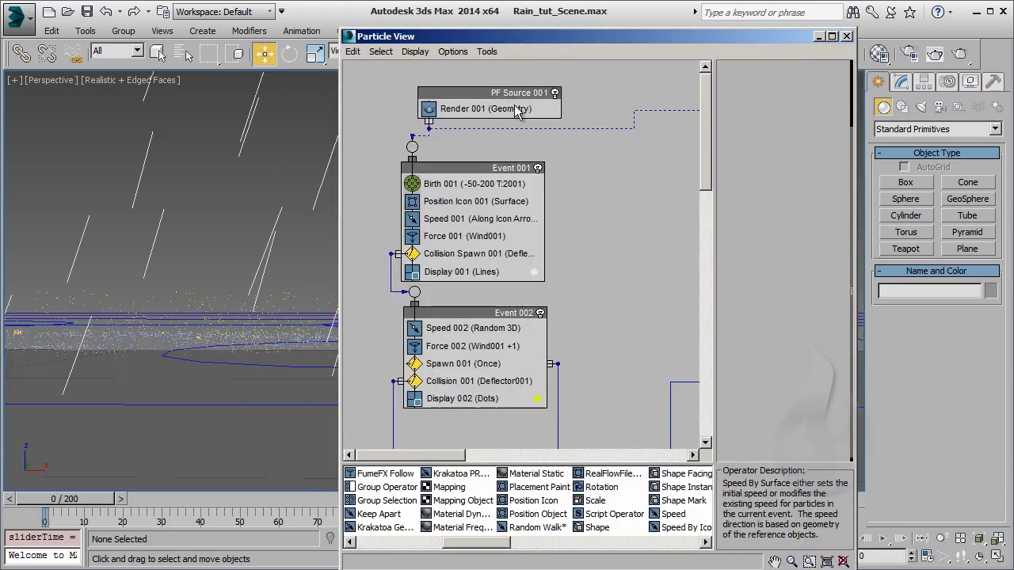
Step: Clone PF Source 001 as PF Source 002 and delete PF Source 001's wire to Event 007
shift+drag(418, 95, 587, 198)
click(548, 355)
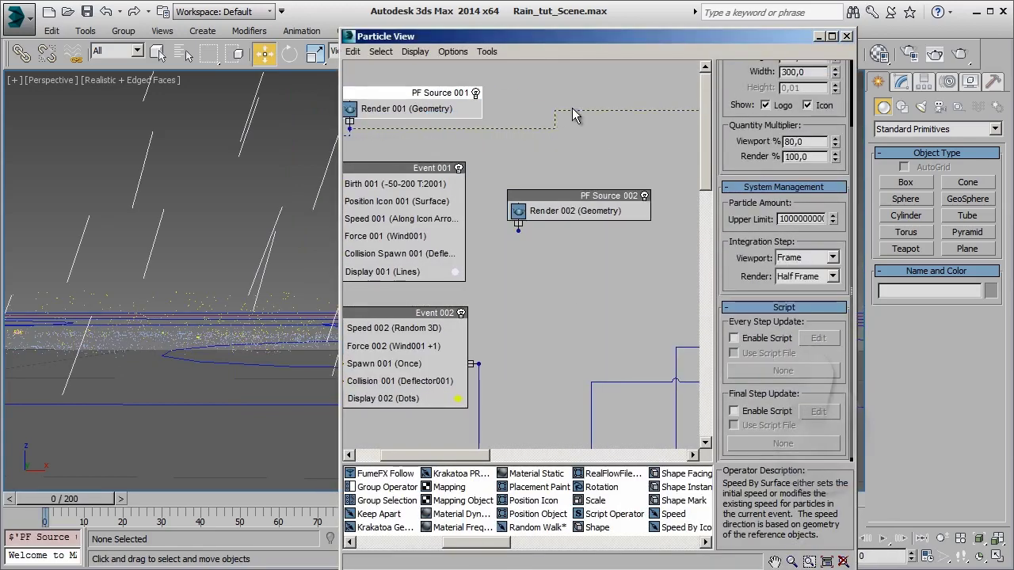
right_click(575, 115)
click(590, 116)
Step: Wire PF Source 002 to Event 007, tidy the graph layout, and hide Particle View
middle_drag(620, 240, 405, 240)
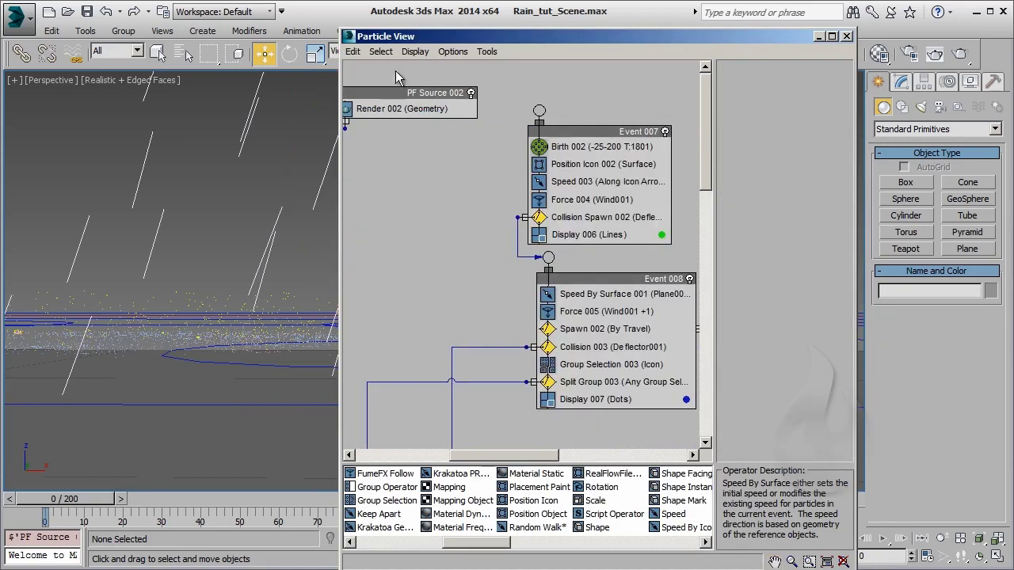
drag(405, 113, 443, 112)
drag(558, 129, 541, 111)
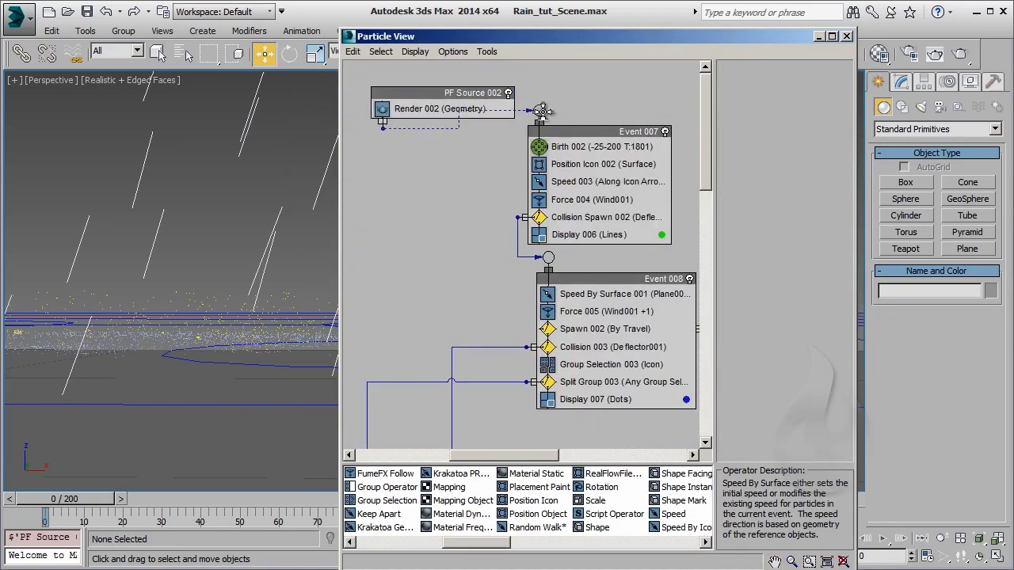
drag(429, 91, 435, 91)
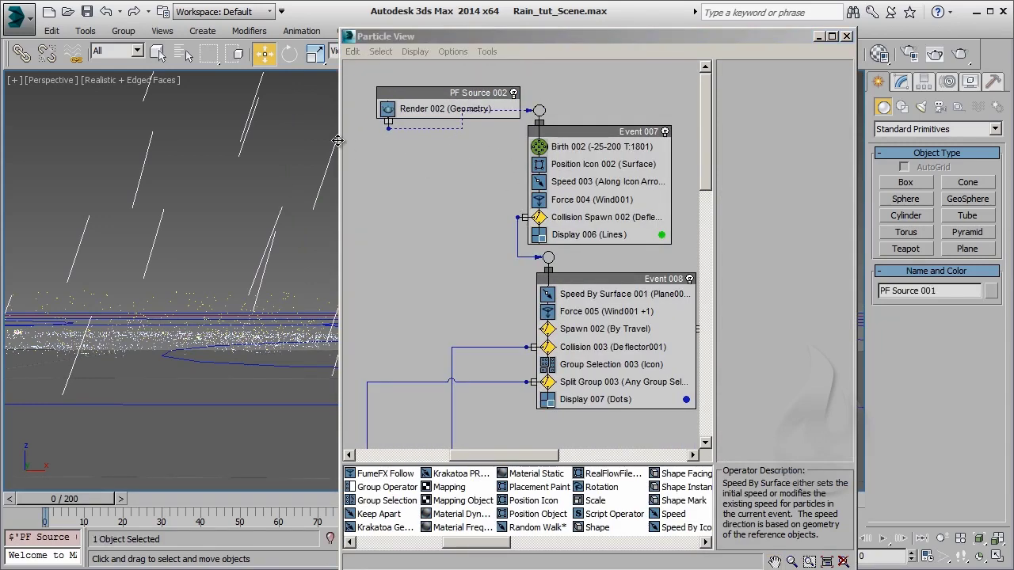
mouse_move(595, 246)
mouse_down()
mouse_move(614, 261)
mouse_move(527, 308)
mouse_up()
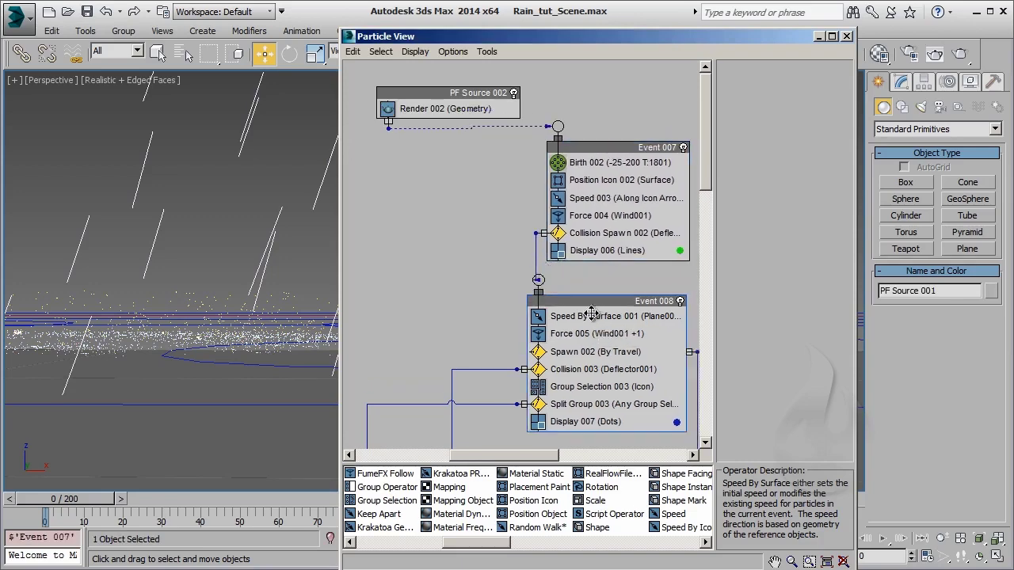
click(827, 561)
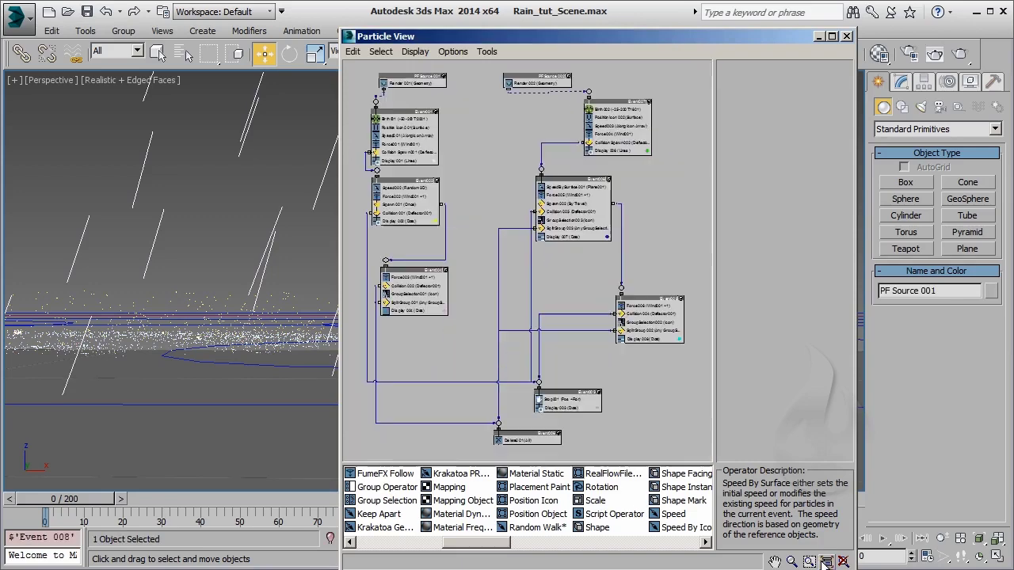
click(817, 37)
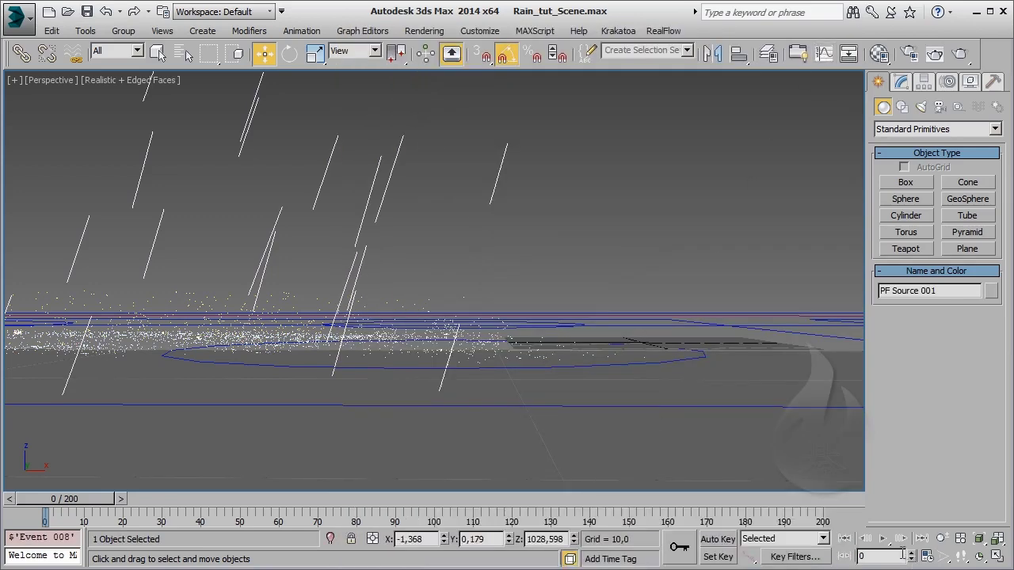
Step: Play the animation to watch white and green rain from both sources splash on the ground
click(882, 539)
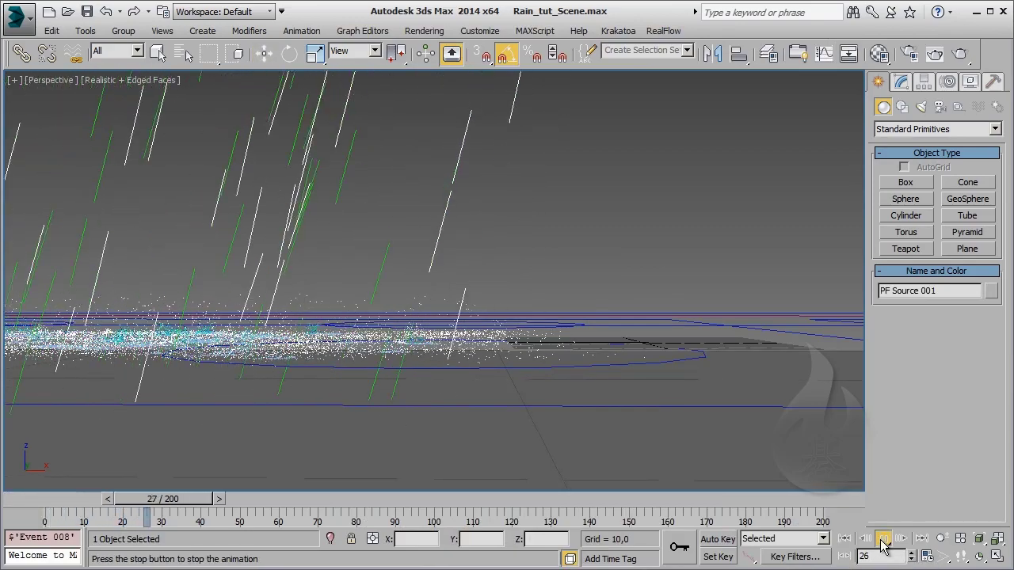